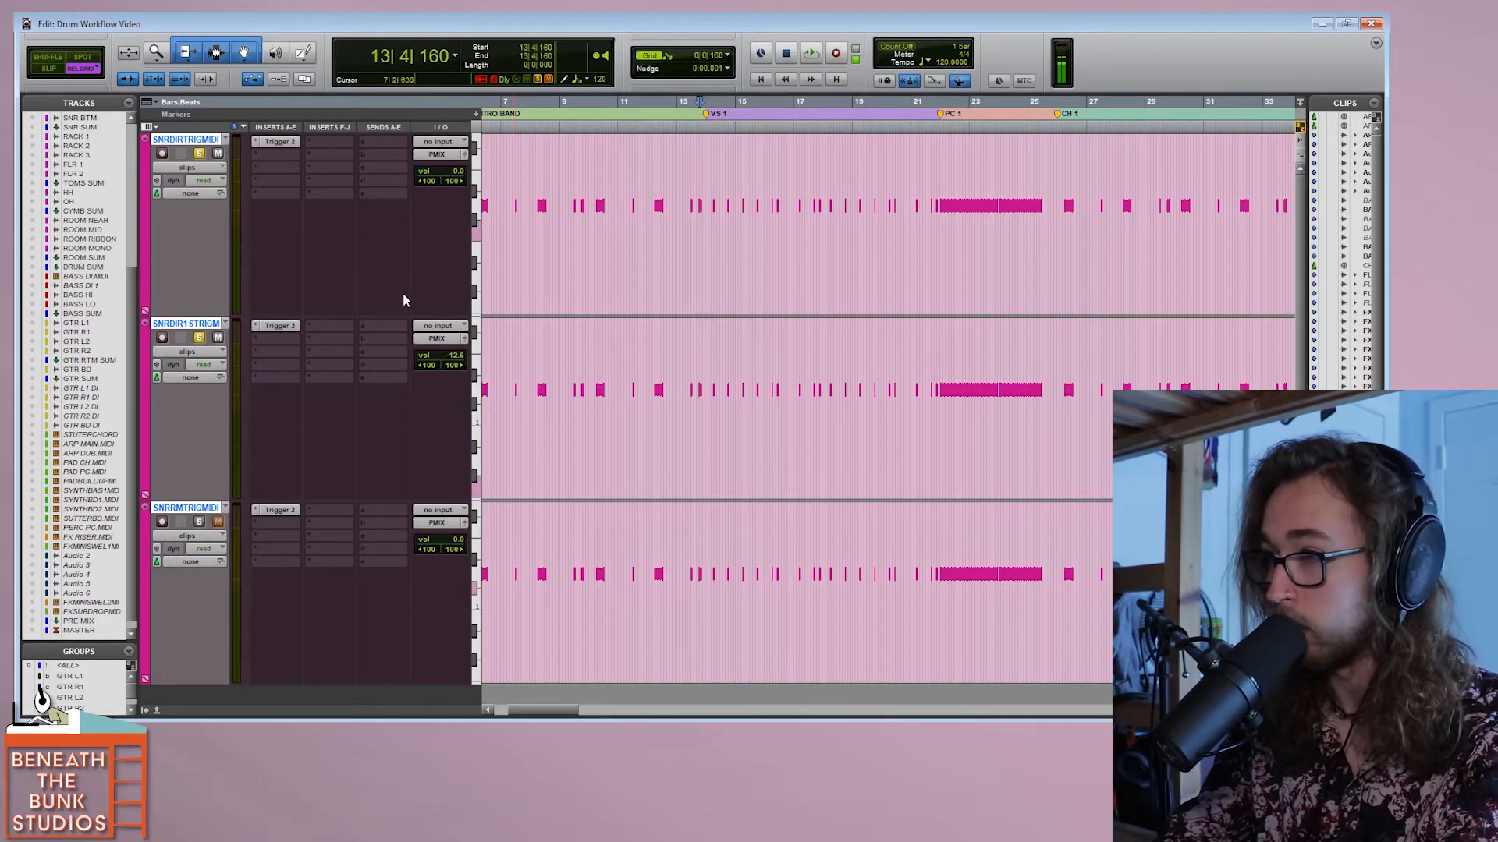
Inspect the full name of the first snare trigger track, highlight RR in it, and leave the name unchanged.
left_click(214, 140)
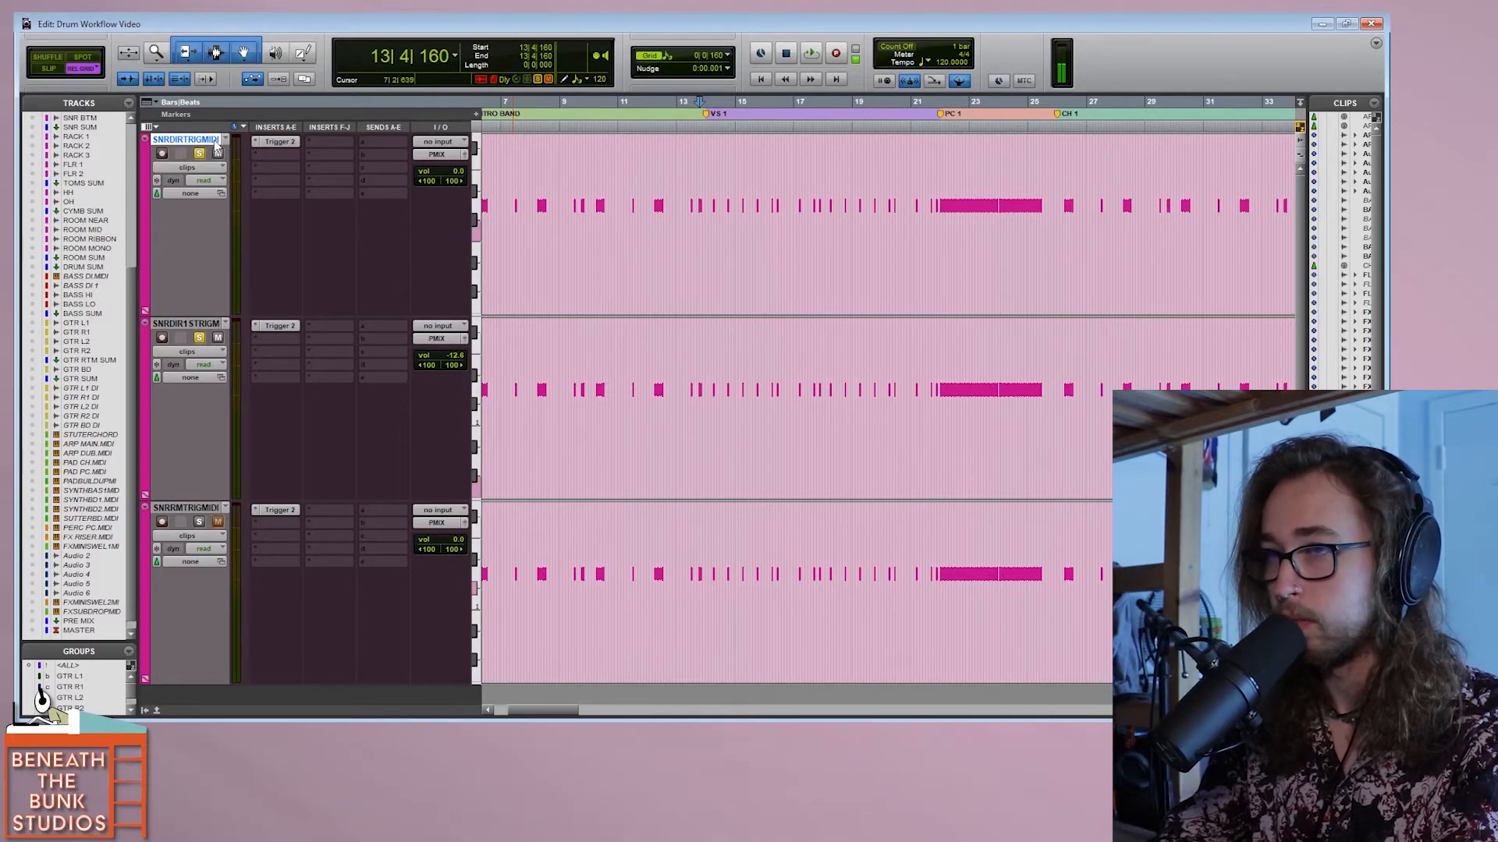
double_click(217, 147)
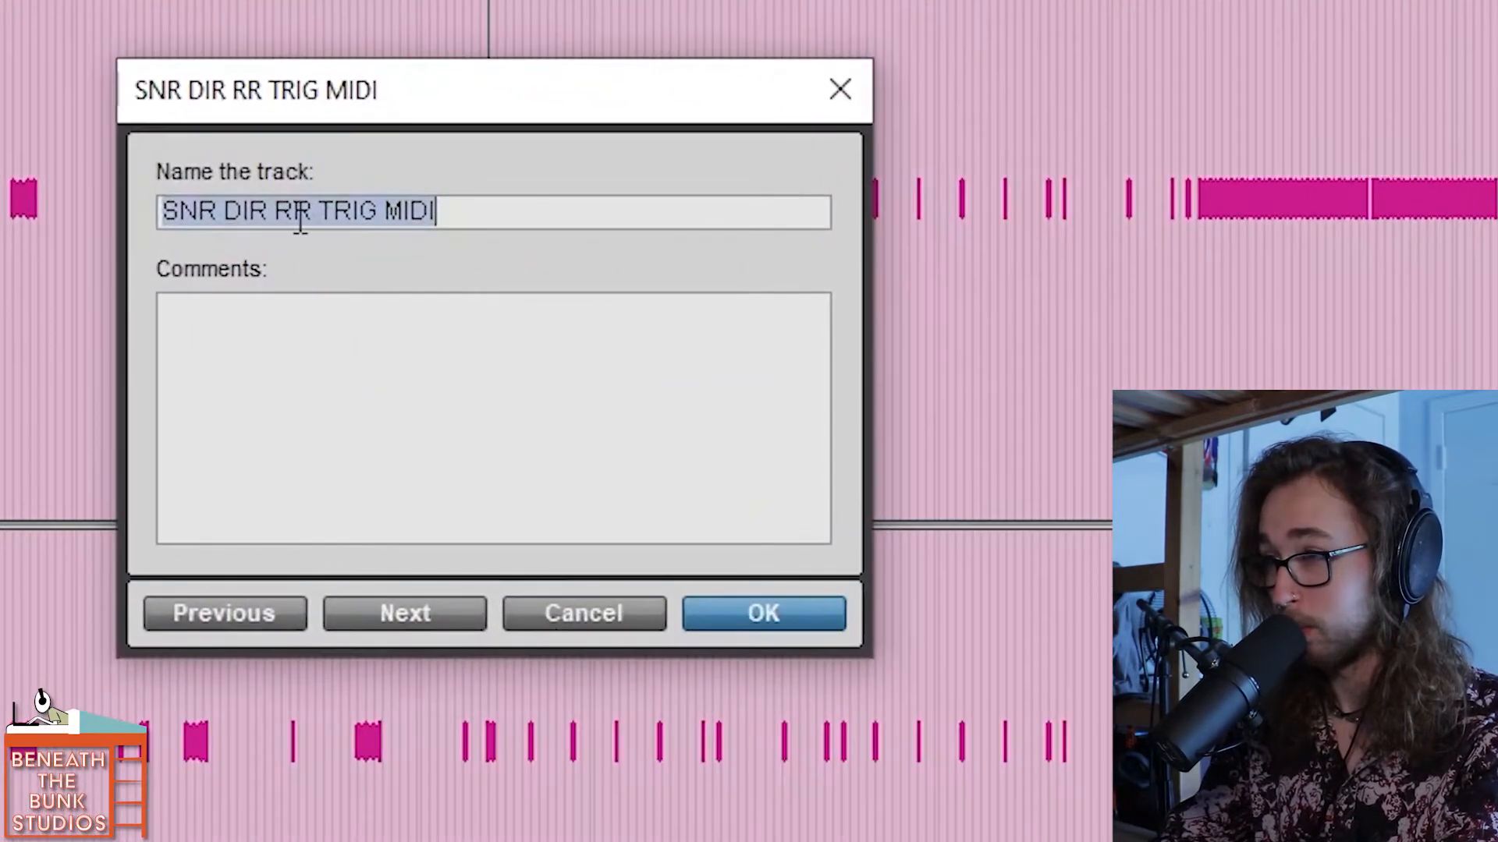
left_click(627, 193)
double_click(283, 212)
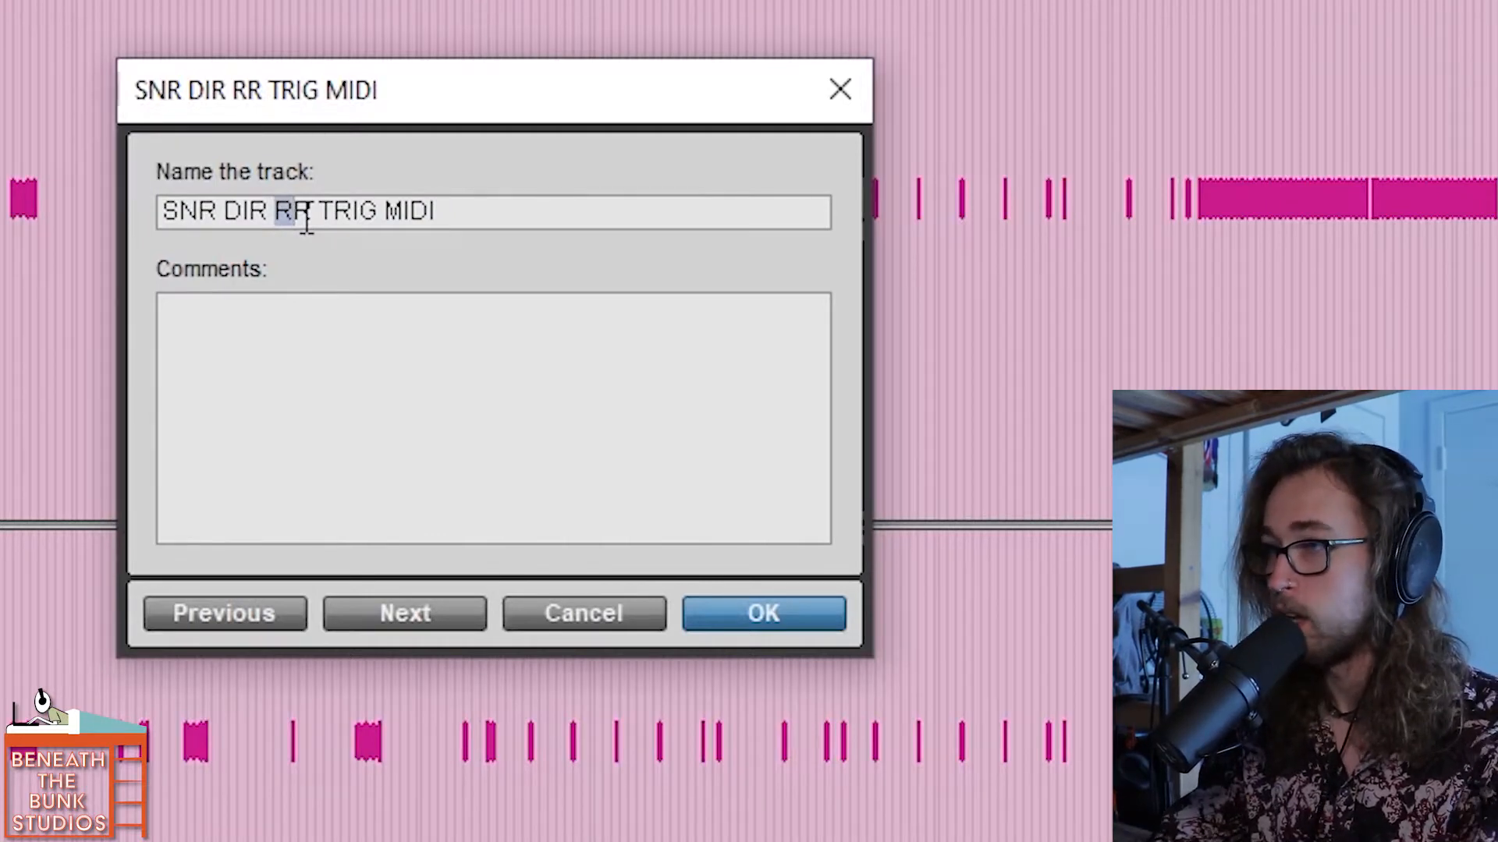
left_click(827, 88)
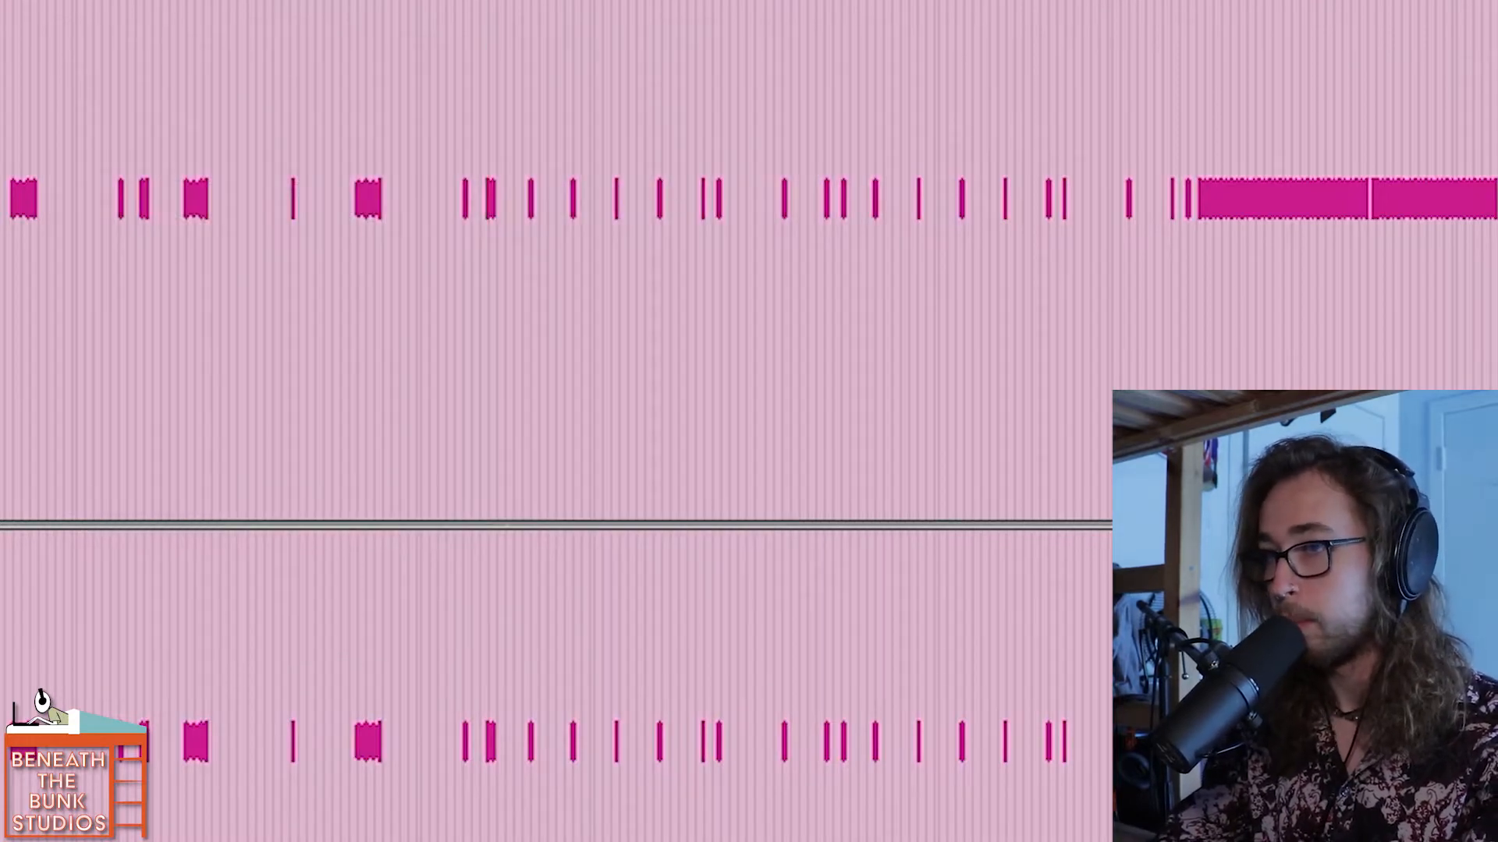
Inspect the full names of the SNR DIR 1S TRIG MIDI and SNR RM TRIG MIDI tracks without renaming them.
double_click(4, 550)
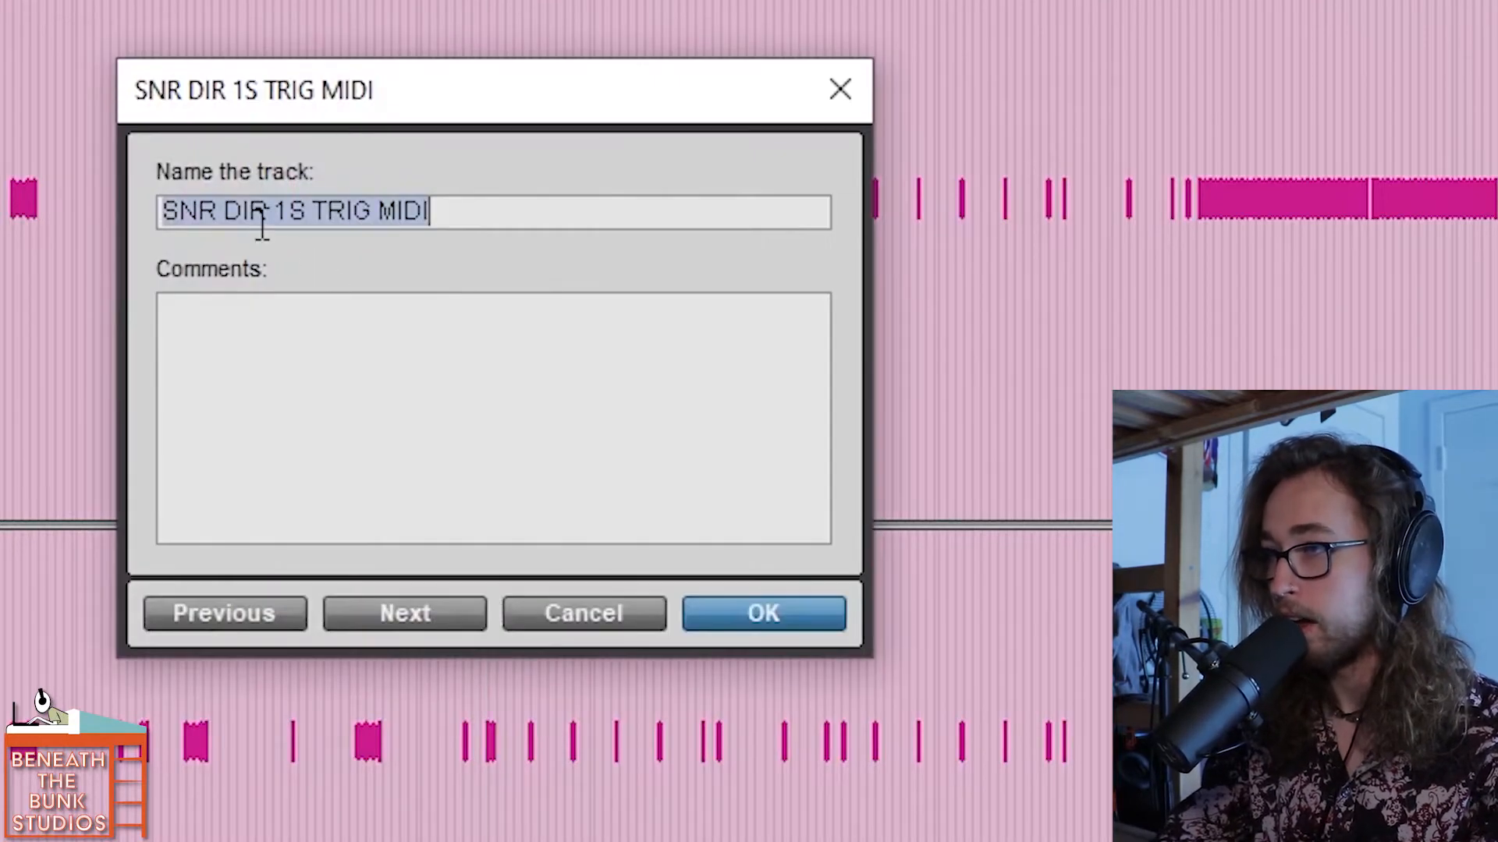
left_click(237, 225)
left_click_drag(224, 212, 448, 210)
left_click(449, 211)
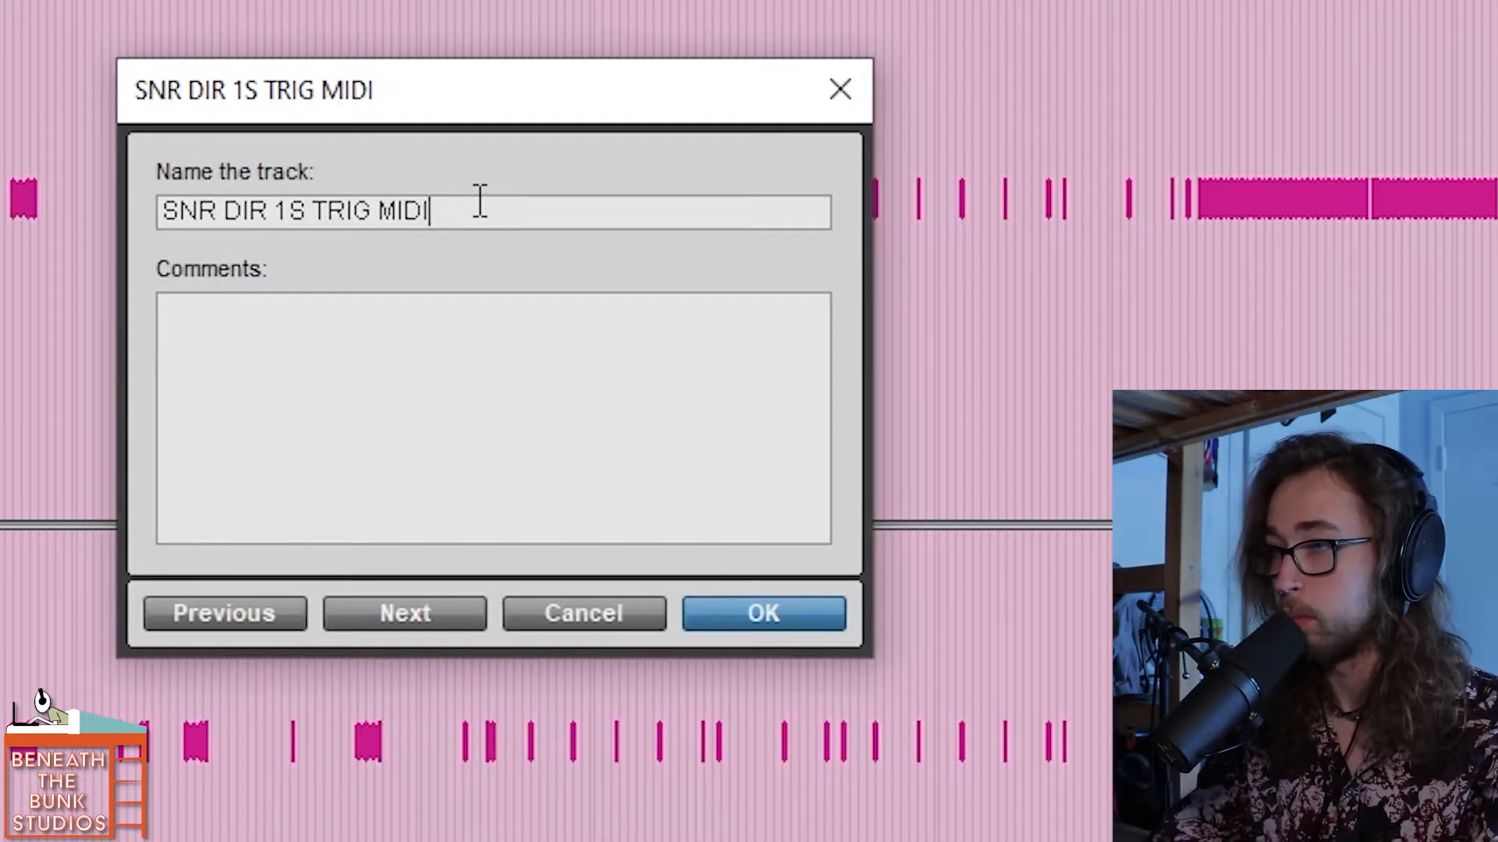
left_click(832, 100)
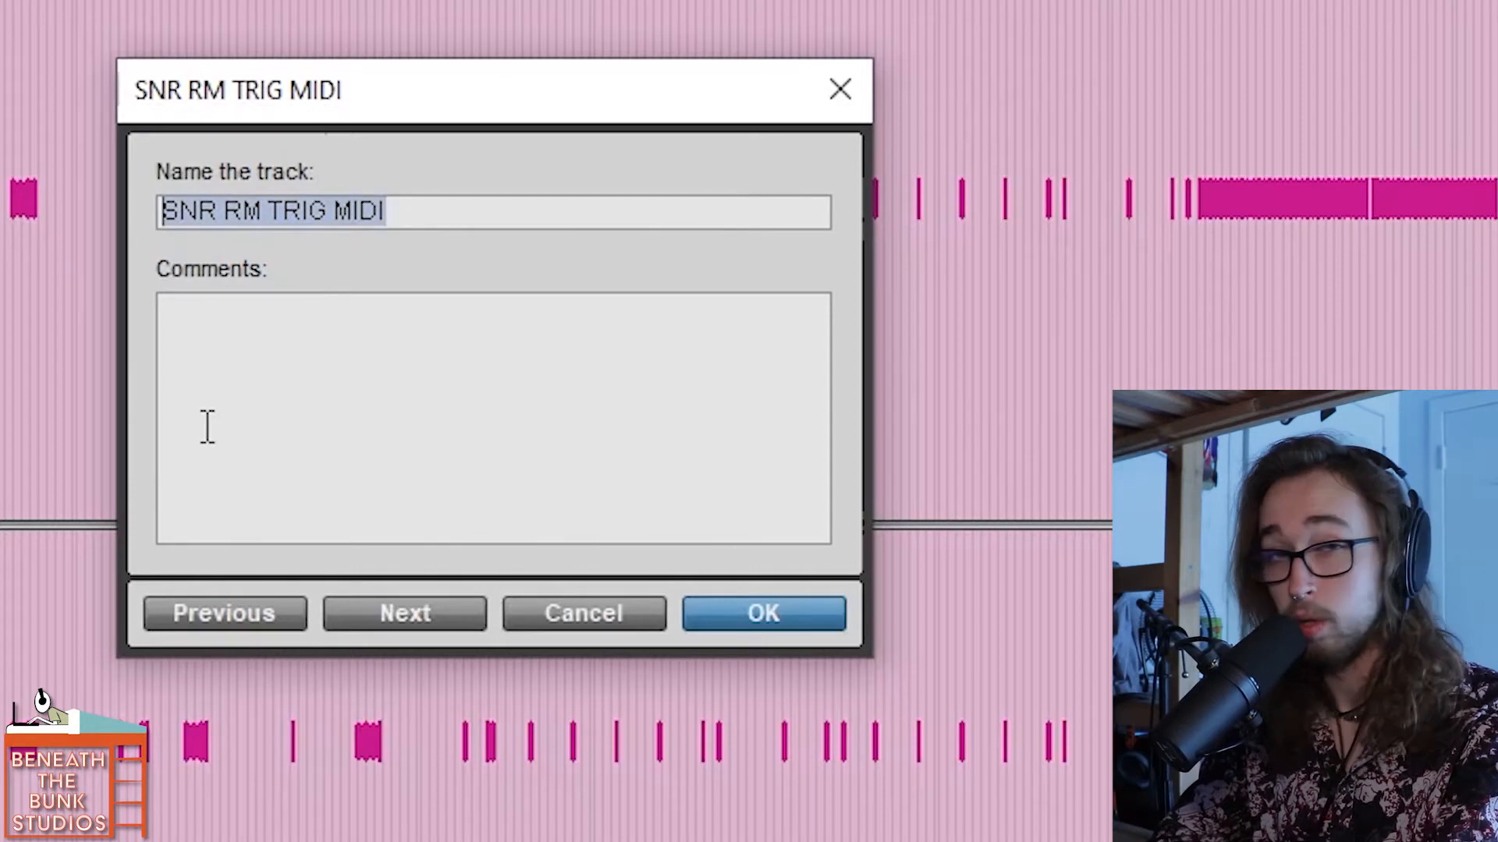
left_click(593, 629)
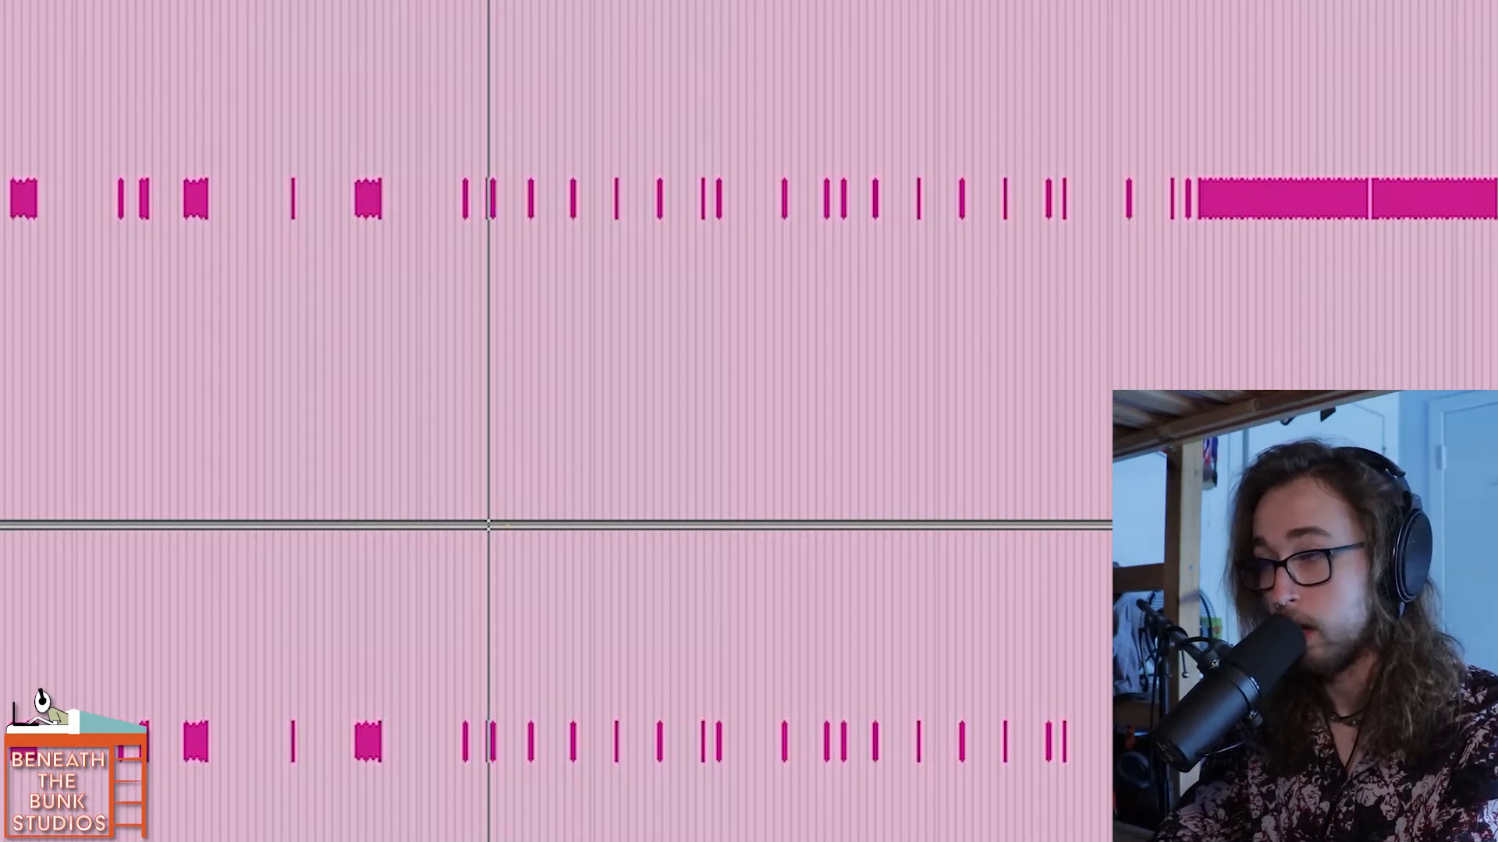
Select the VS 1 passage across all three snare trigger tracks as the playback range.
left_click(462, 166)
left_click_drag(462, 165, 1101, 761)
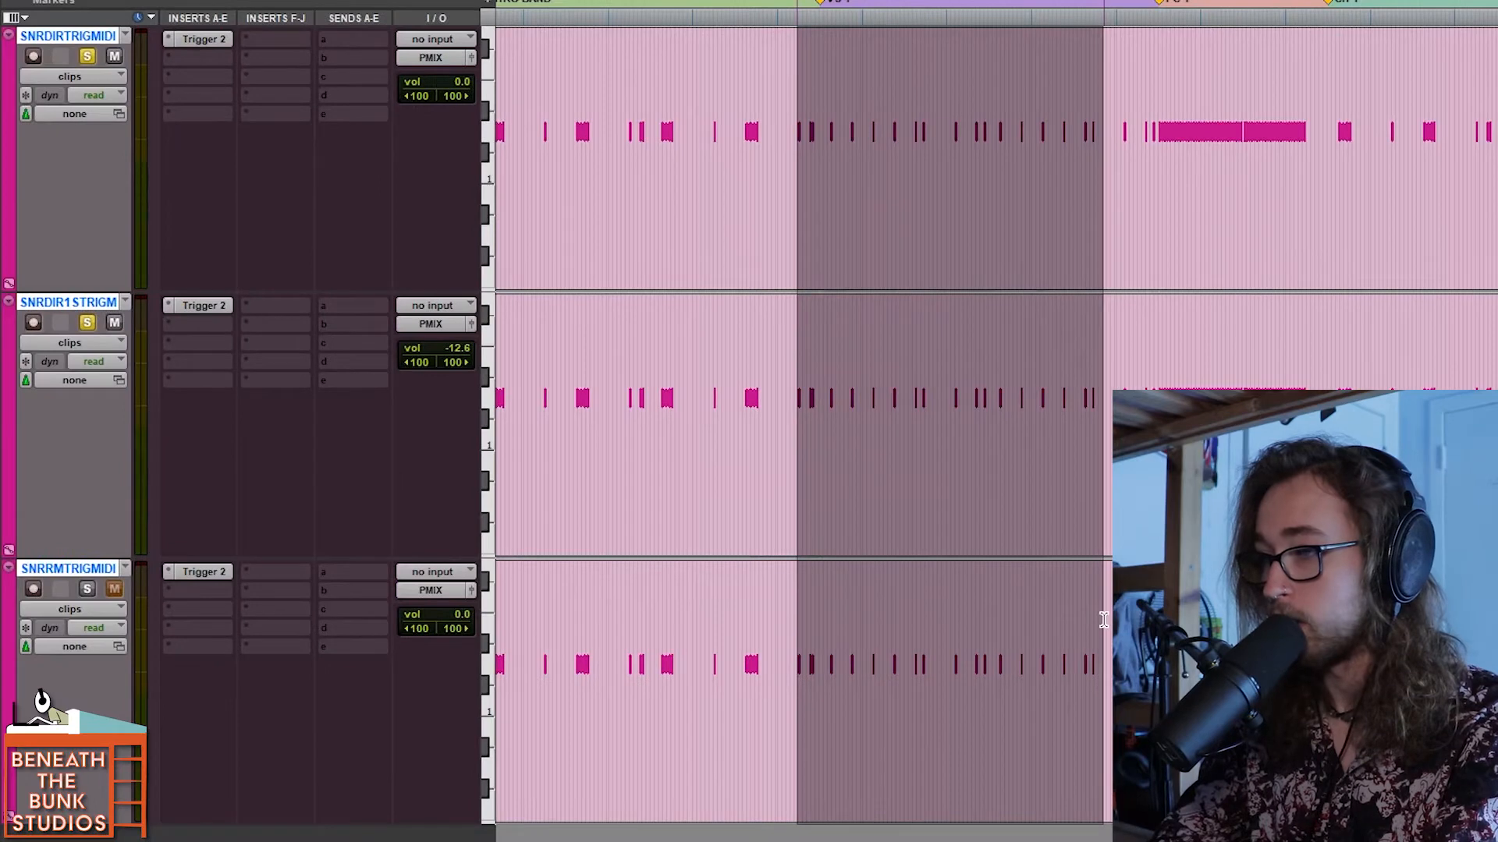
left_click(204, 39)
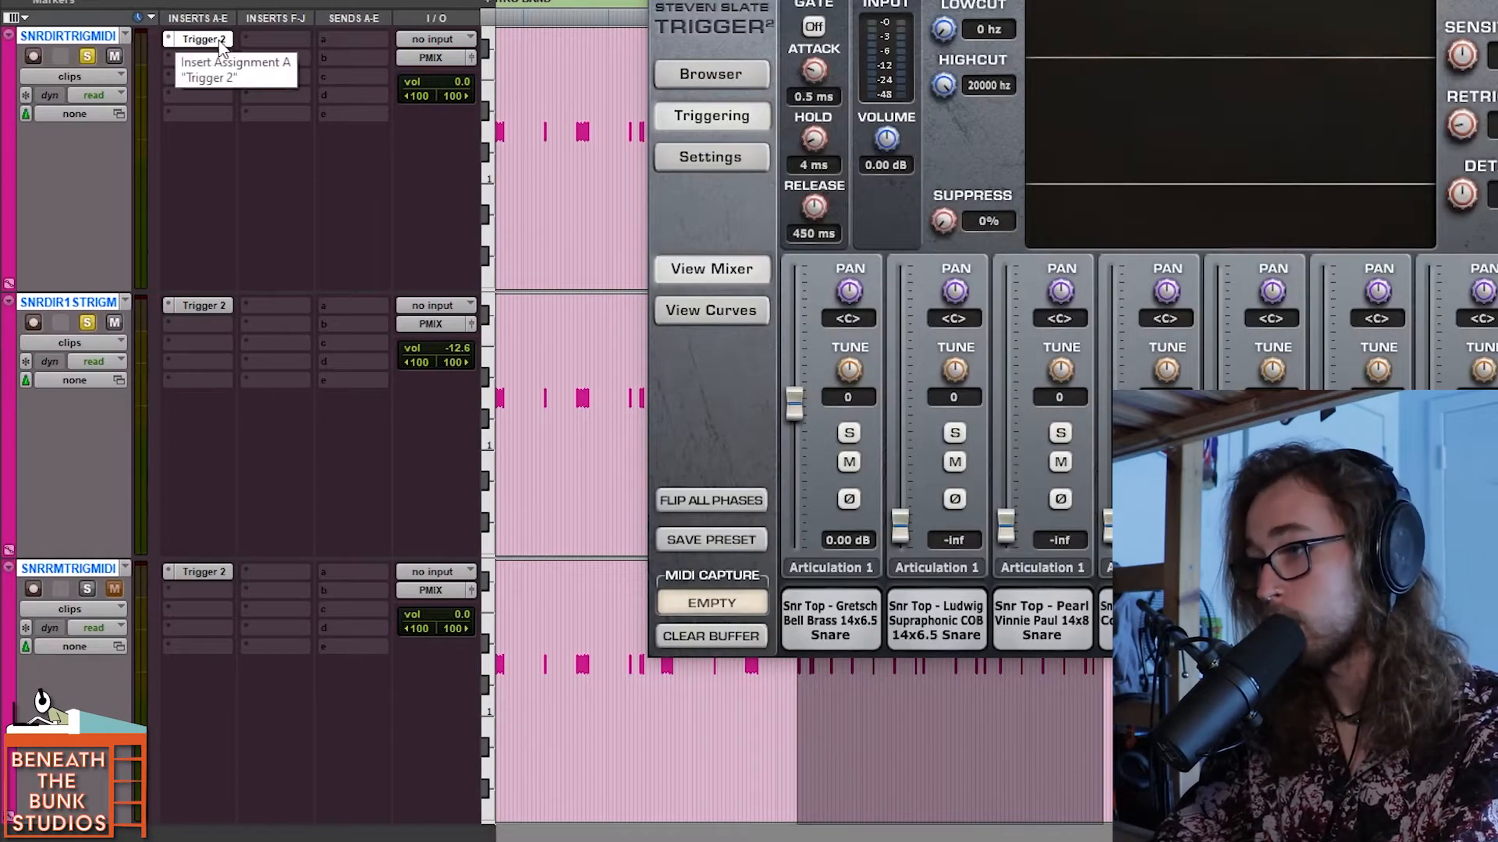
key("ctrl+w")
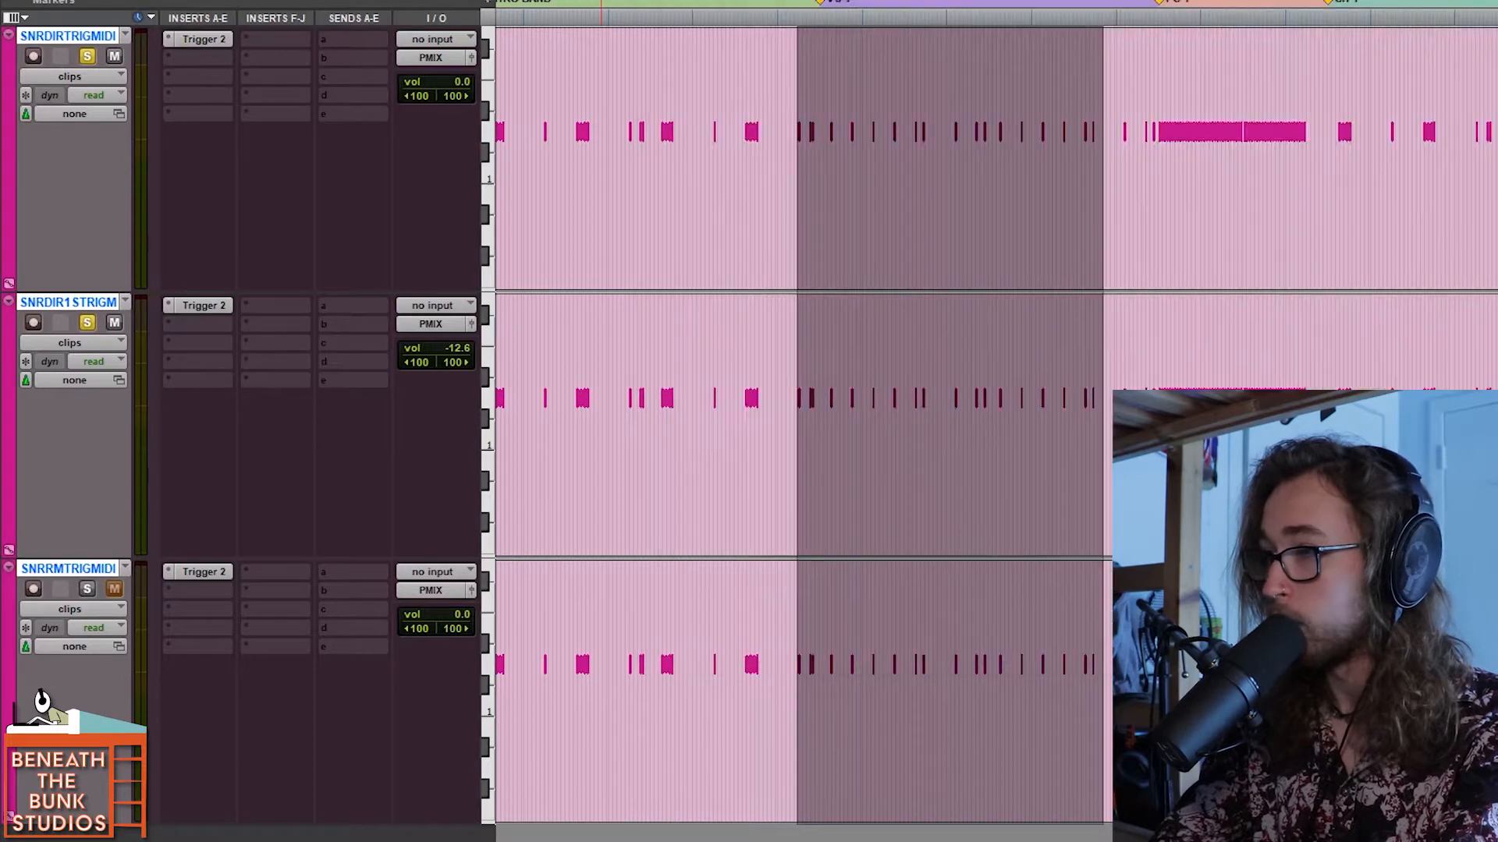
left_click_drag(788, 78, 1108, 654)
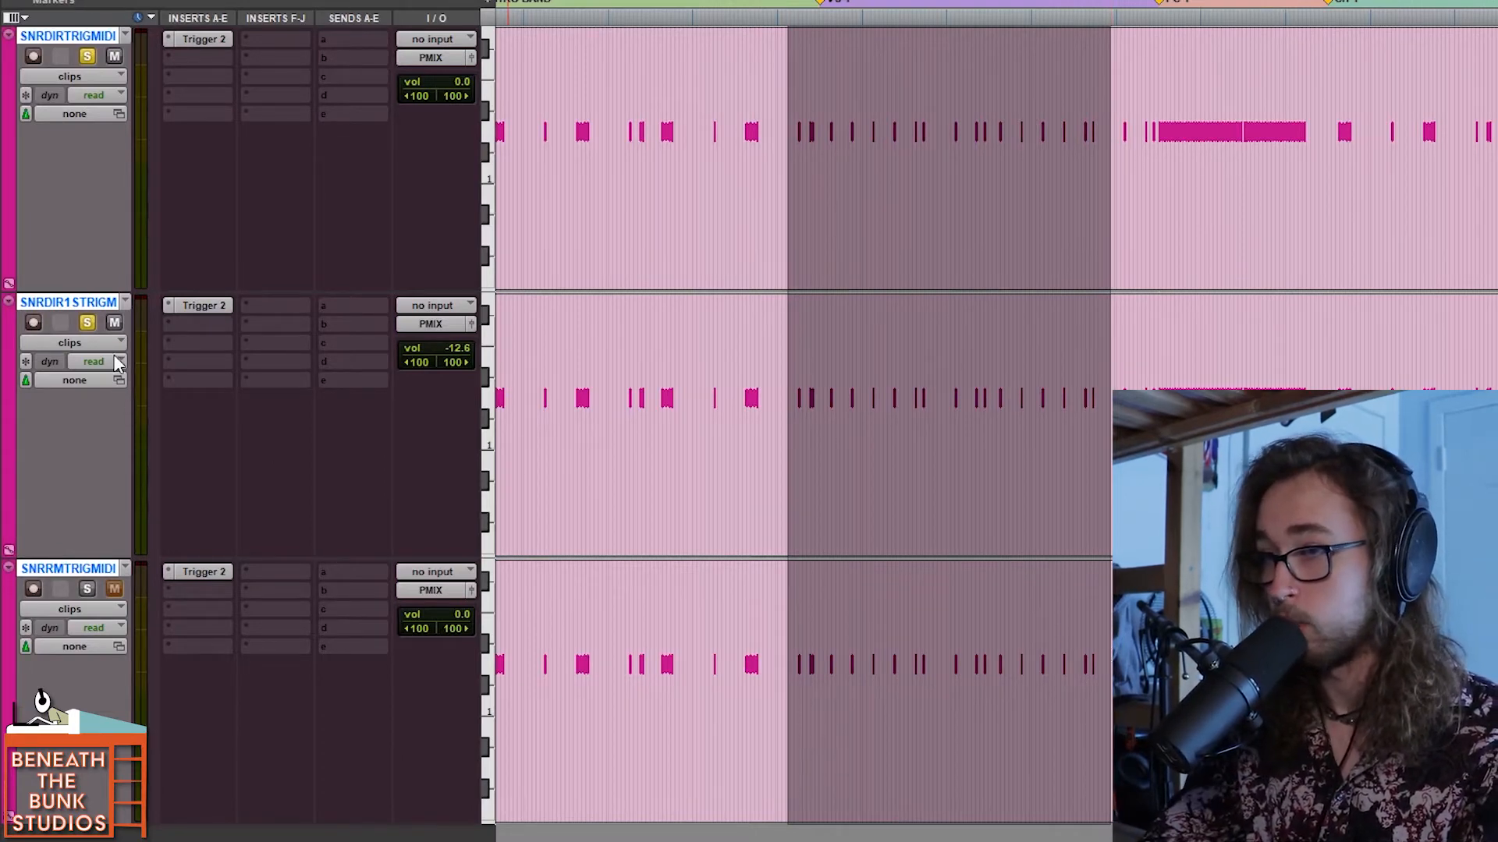
Take the SNR DIR 1S track out of solo and play the selection with only the SNR DIR RR track soloed.
left_click(88, 323)
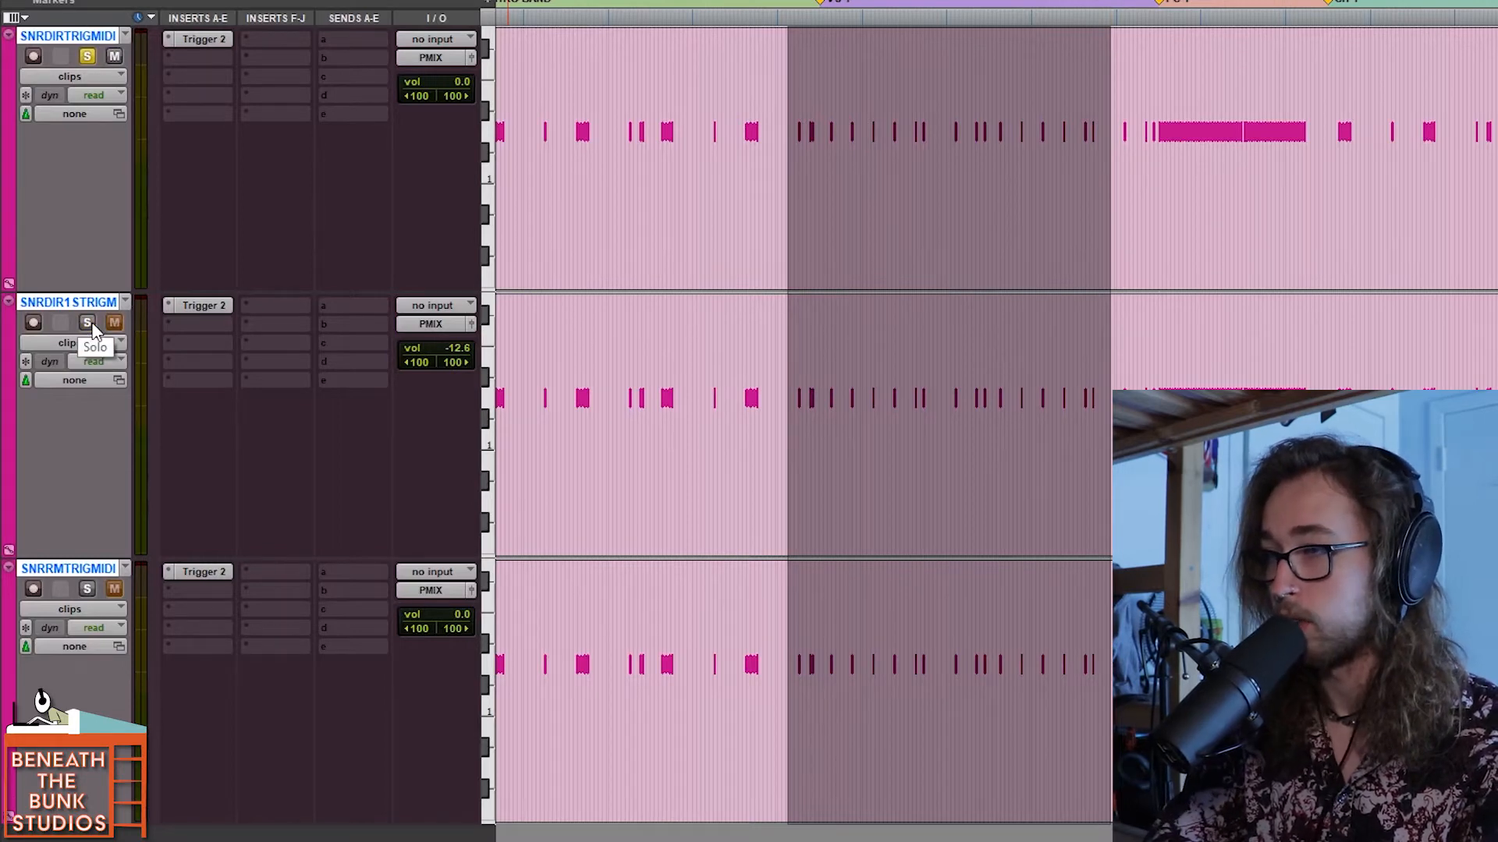
key("space")
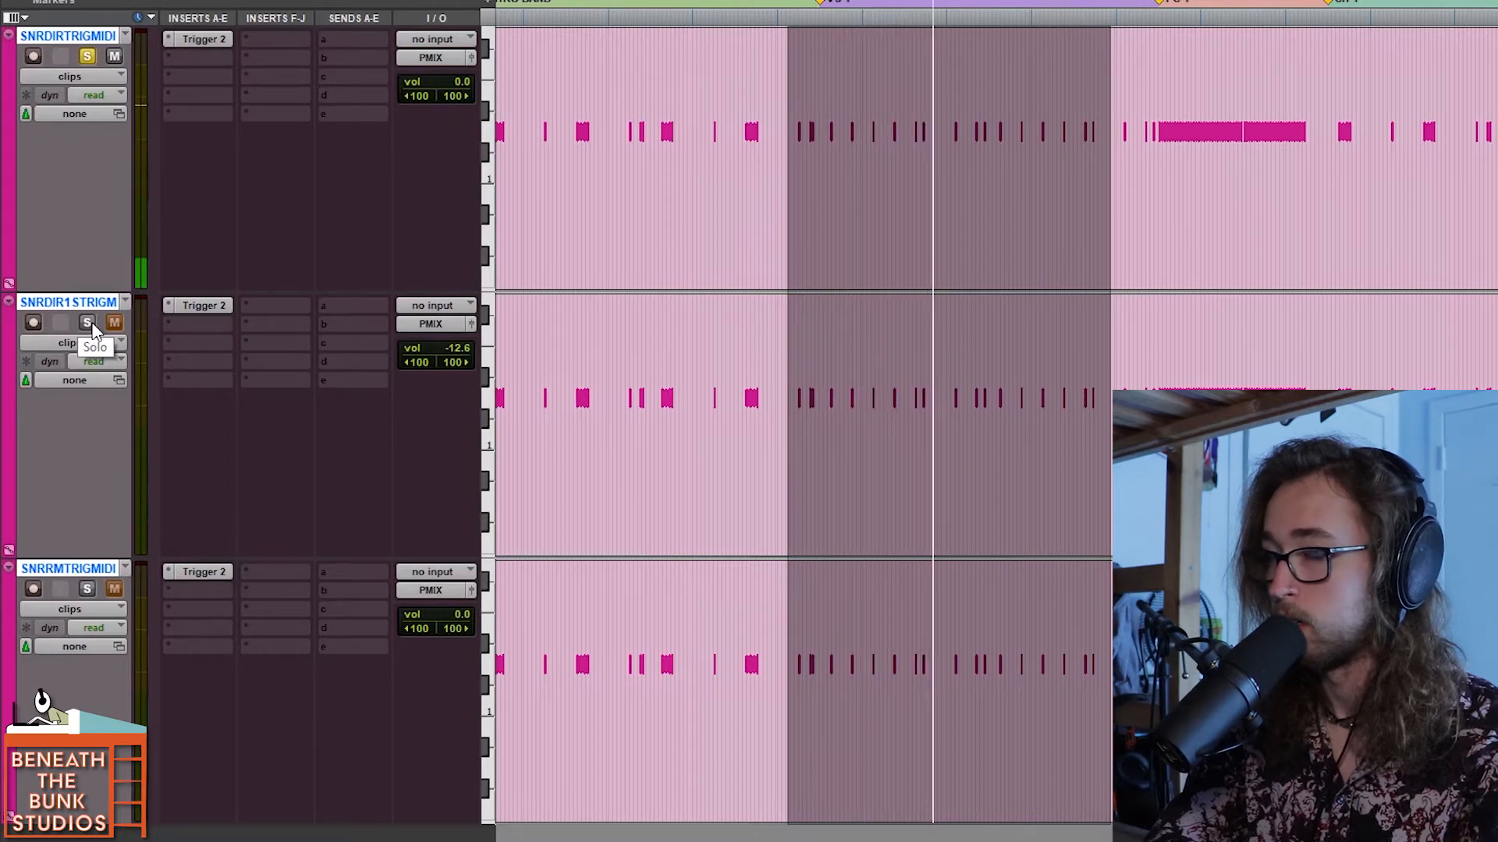
key("space")
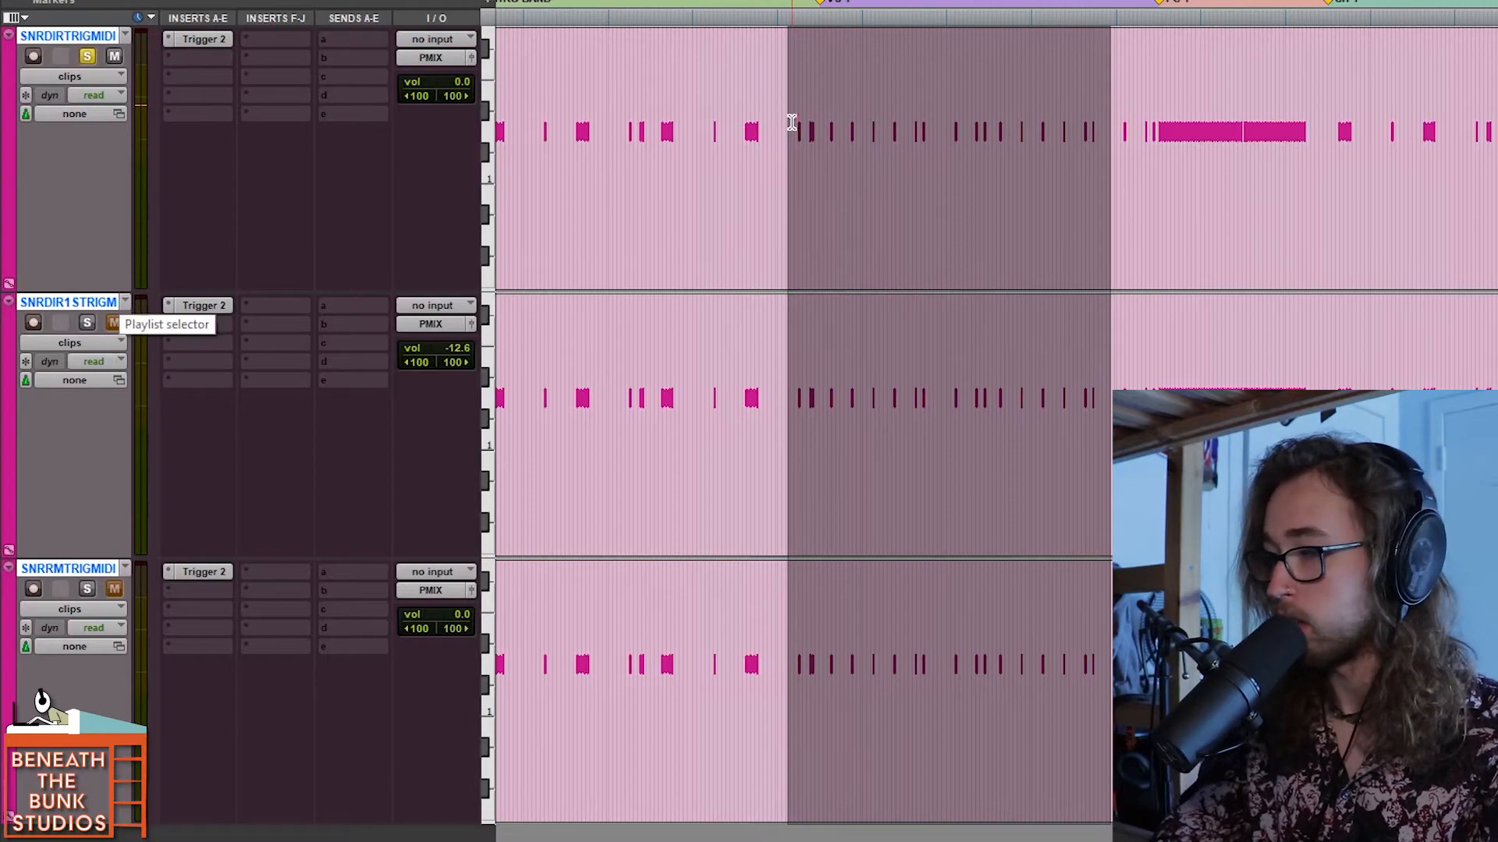
Open Trigger 2 for both direct snare tracks and arrange the two plug-in windows side by side.
left_click(214, 39)
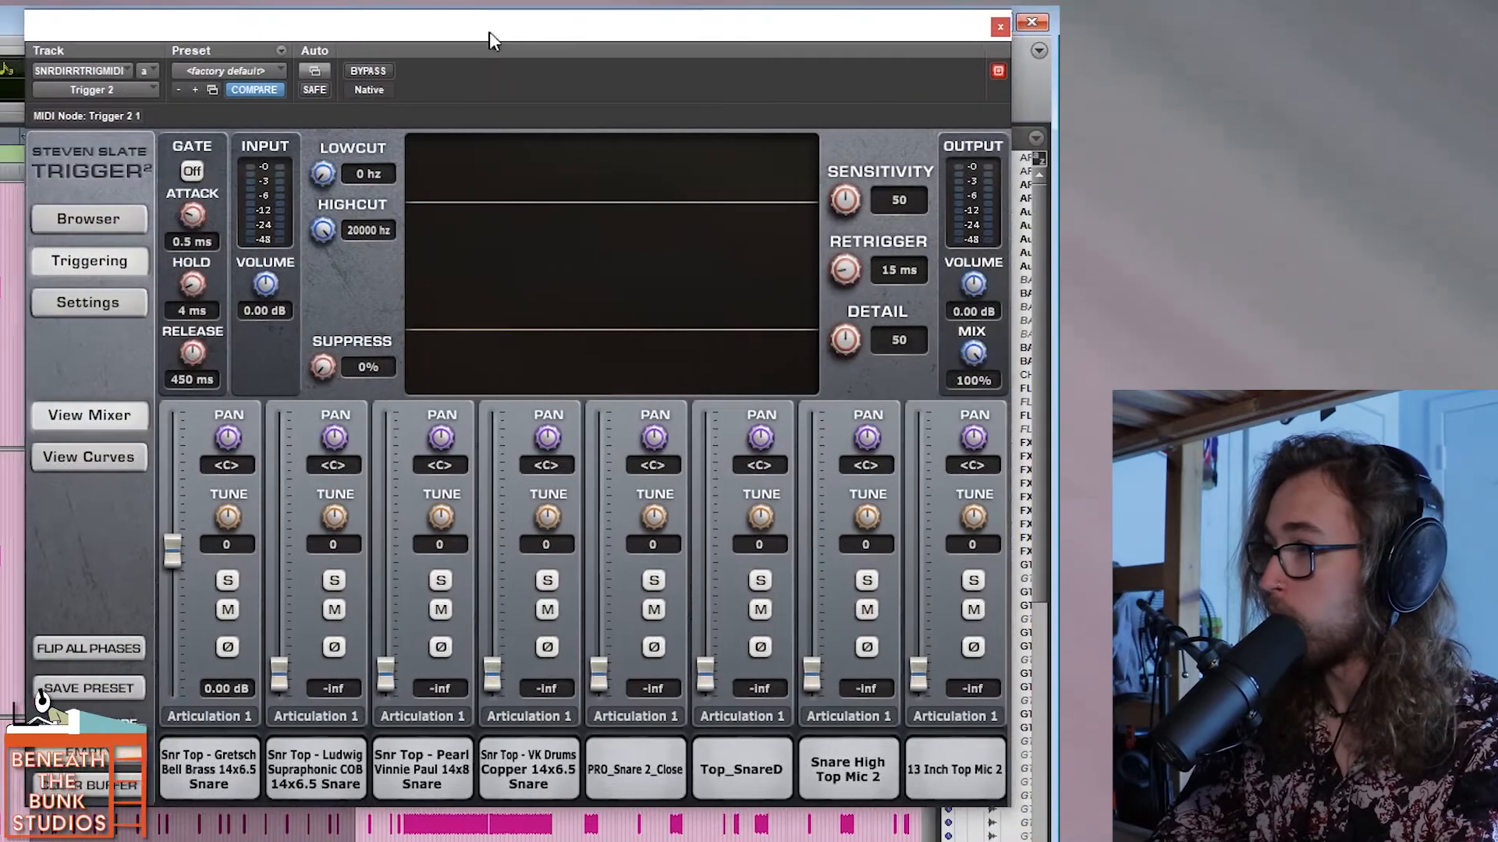
left_click_drag(489, 31, 536, 26)
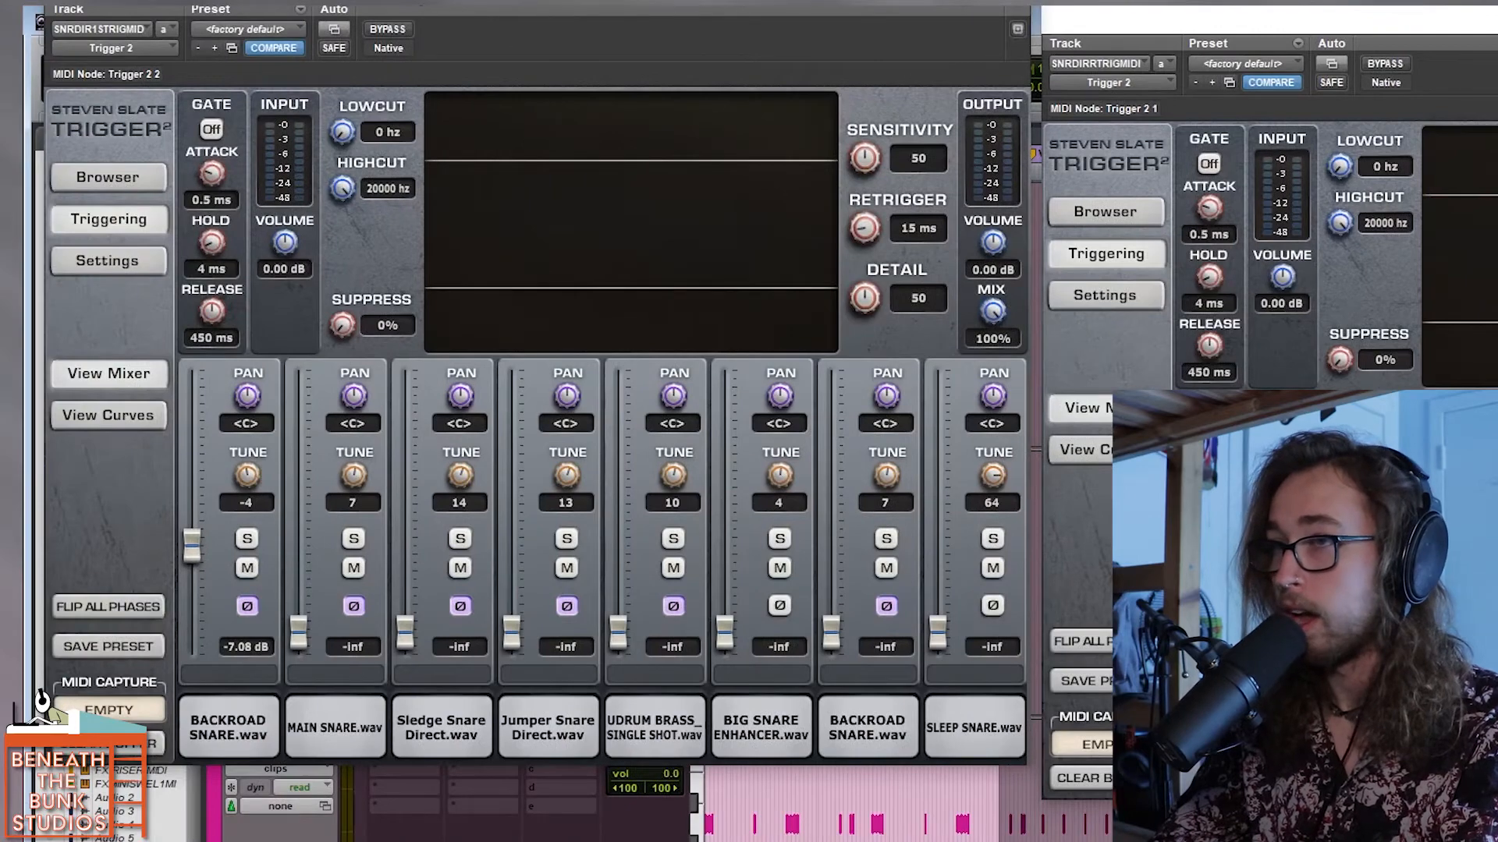
left_click_drag(409, 2, 387, 17)
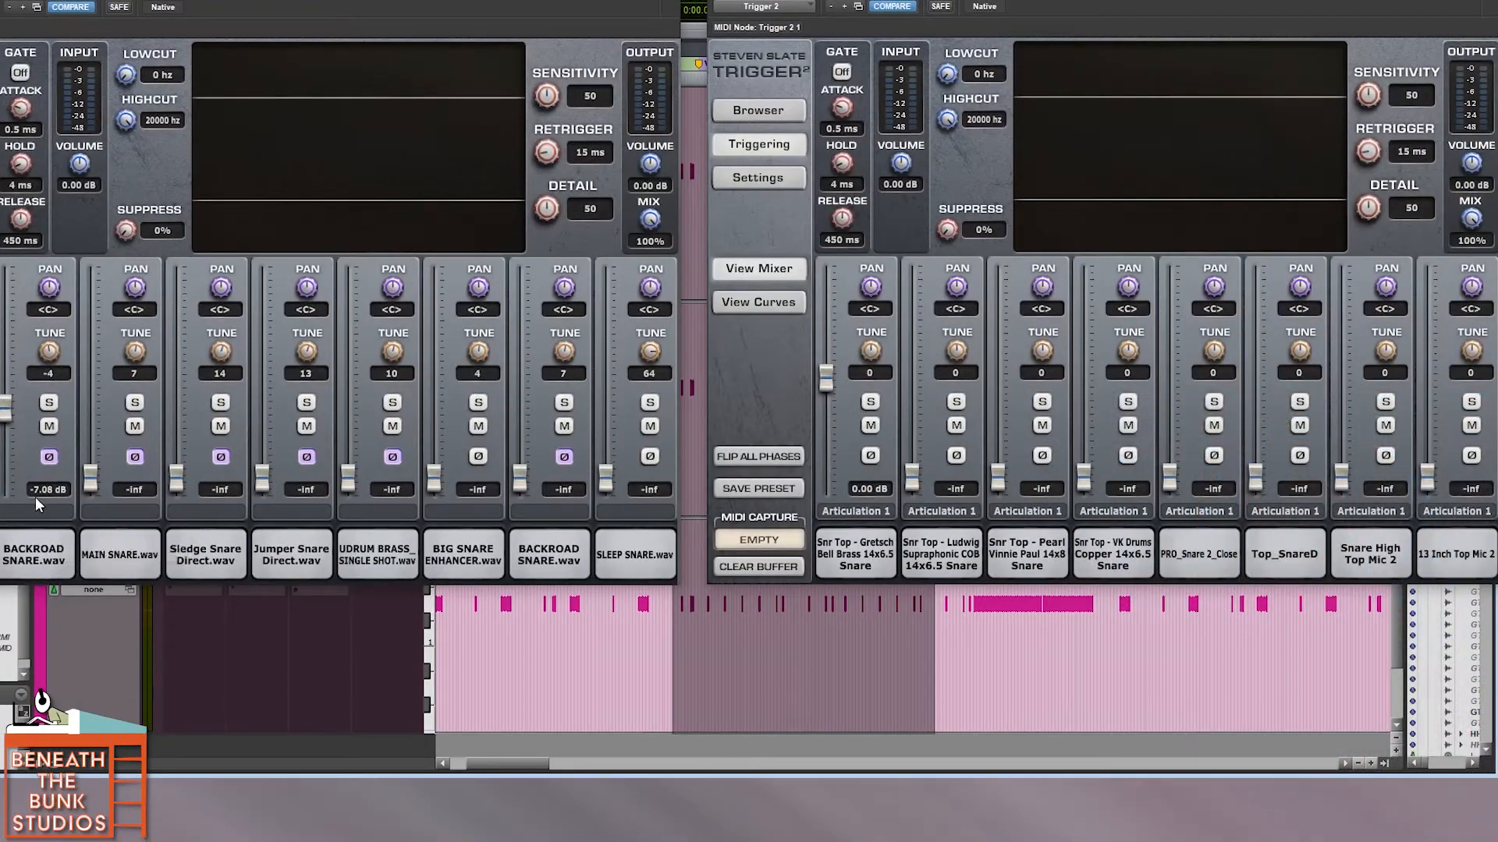
Raise the BACKROAD SNARE.wav level to about 1.85 dB and audition it against the Gretsch Bell Brass snare sample.
left_click_drag(6, 416, 52, 531)
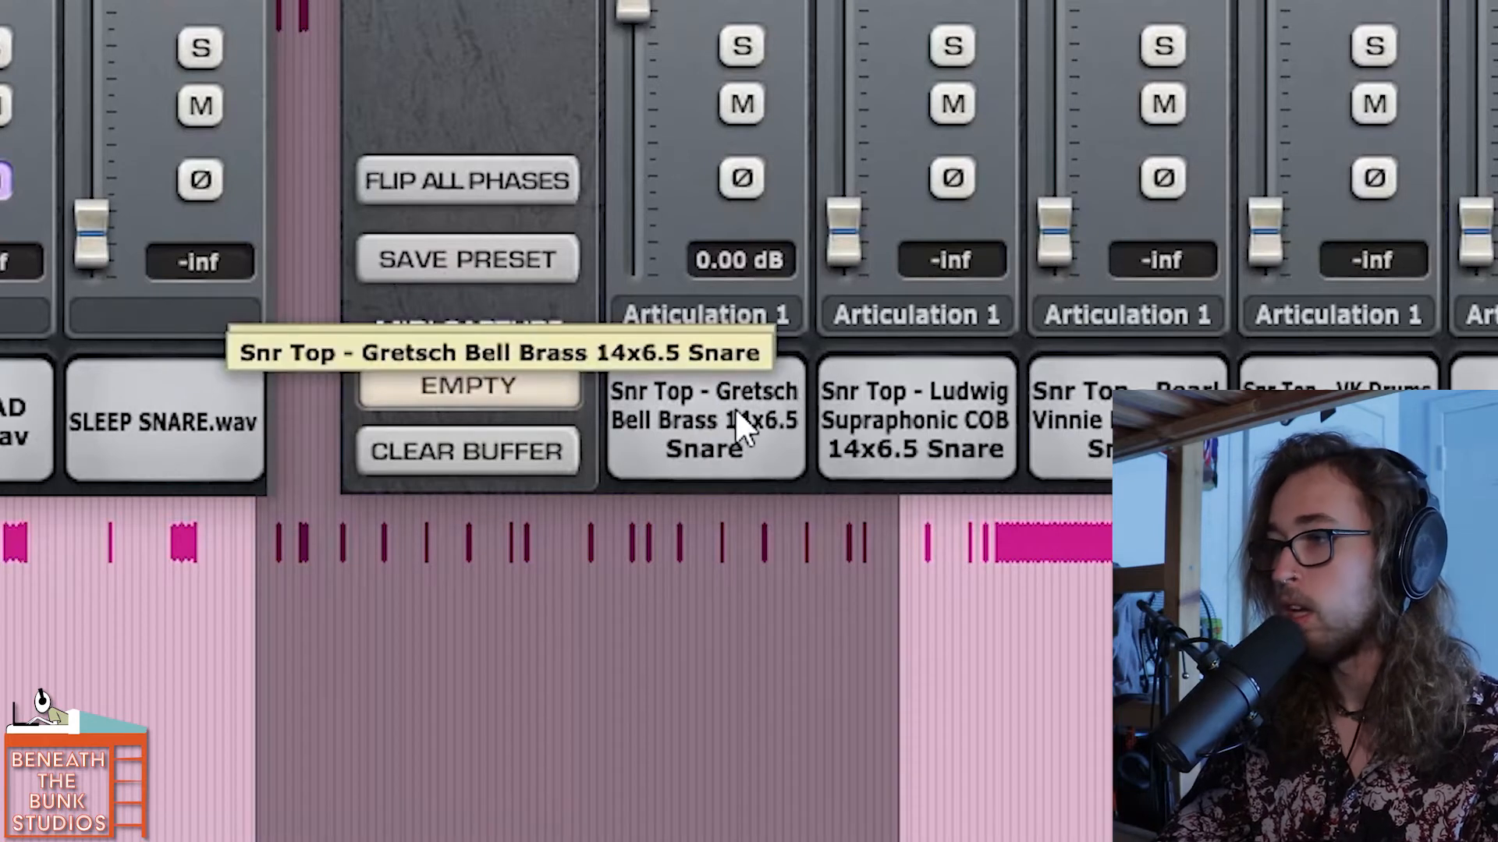
left_click(718, 412)
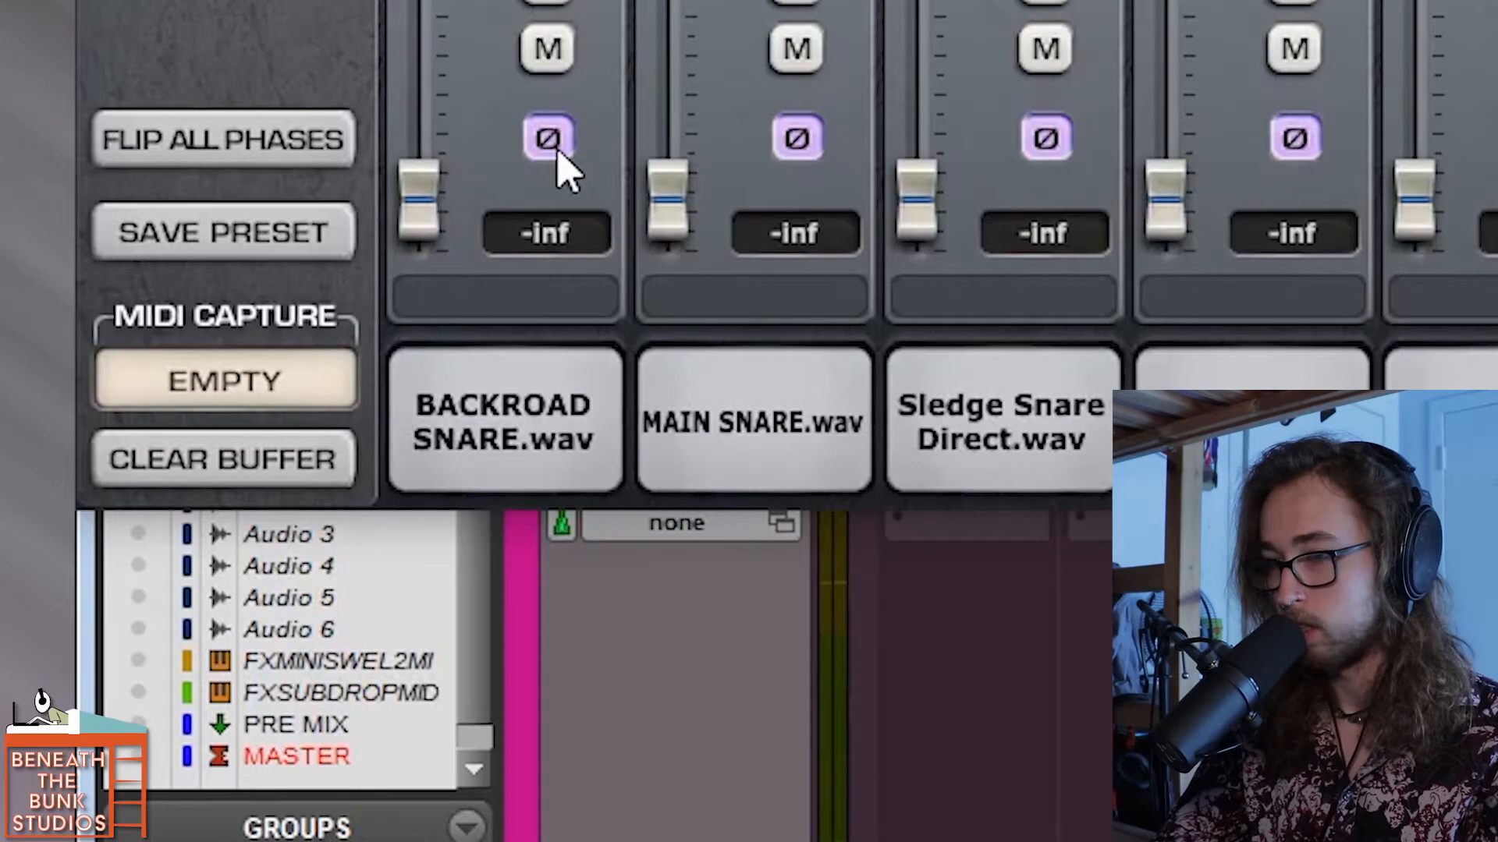
left_click_drag(421, 191, 448, 4)
left_click(483, 411)
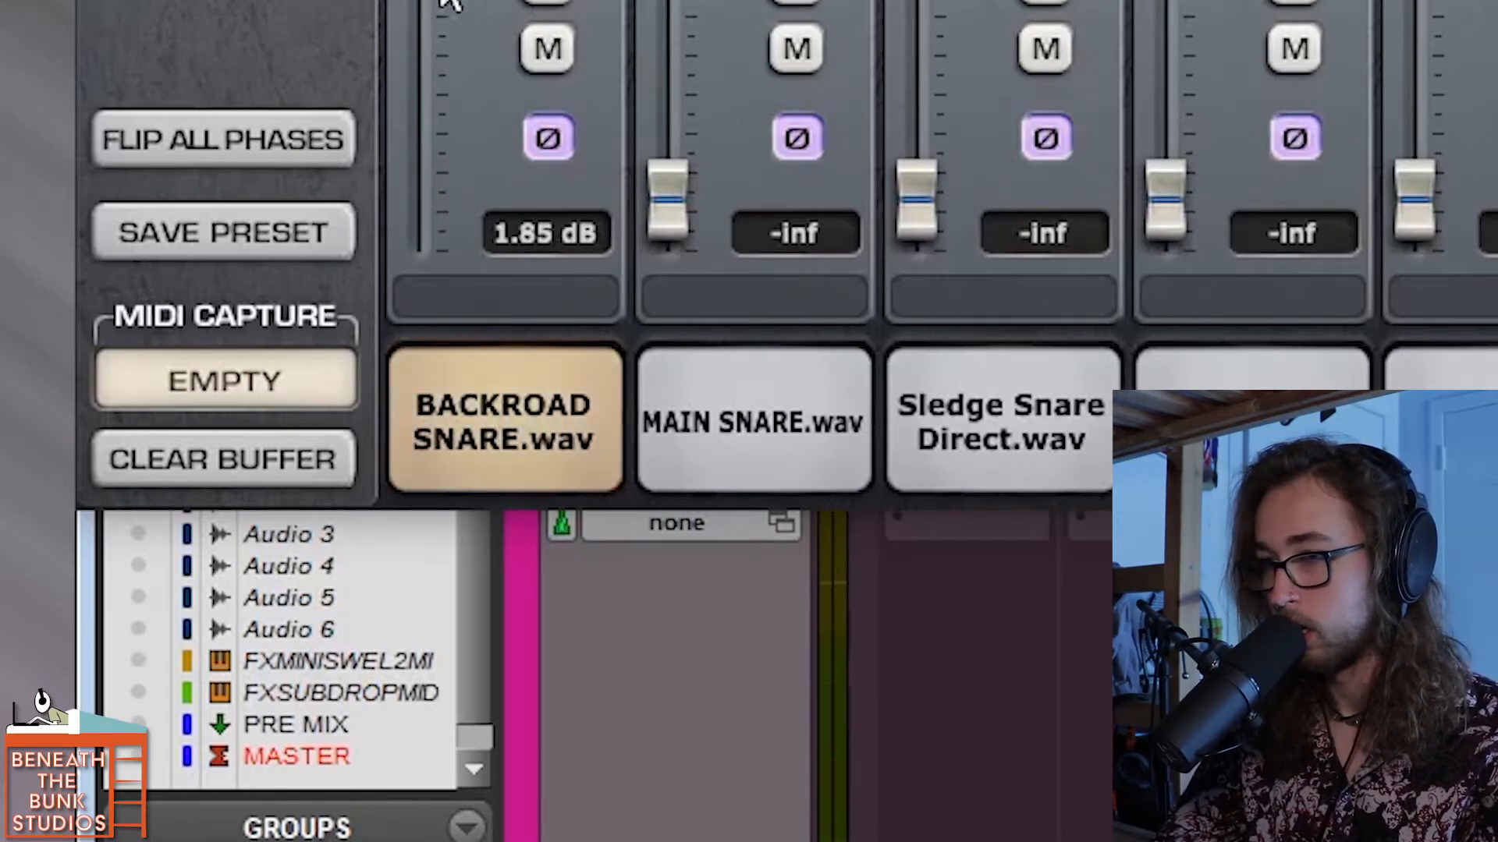
left_click(522, 407)
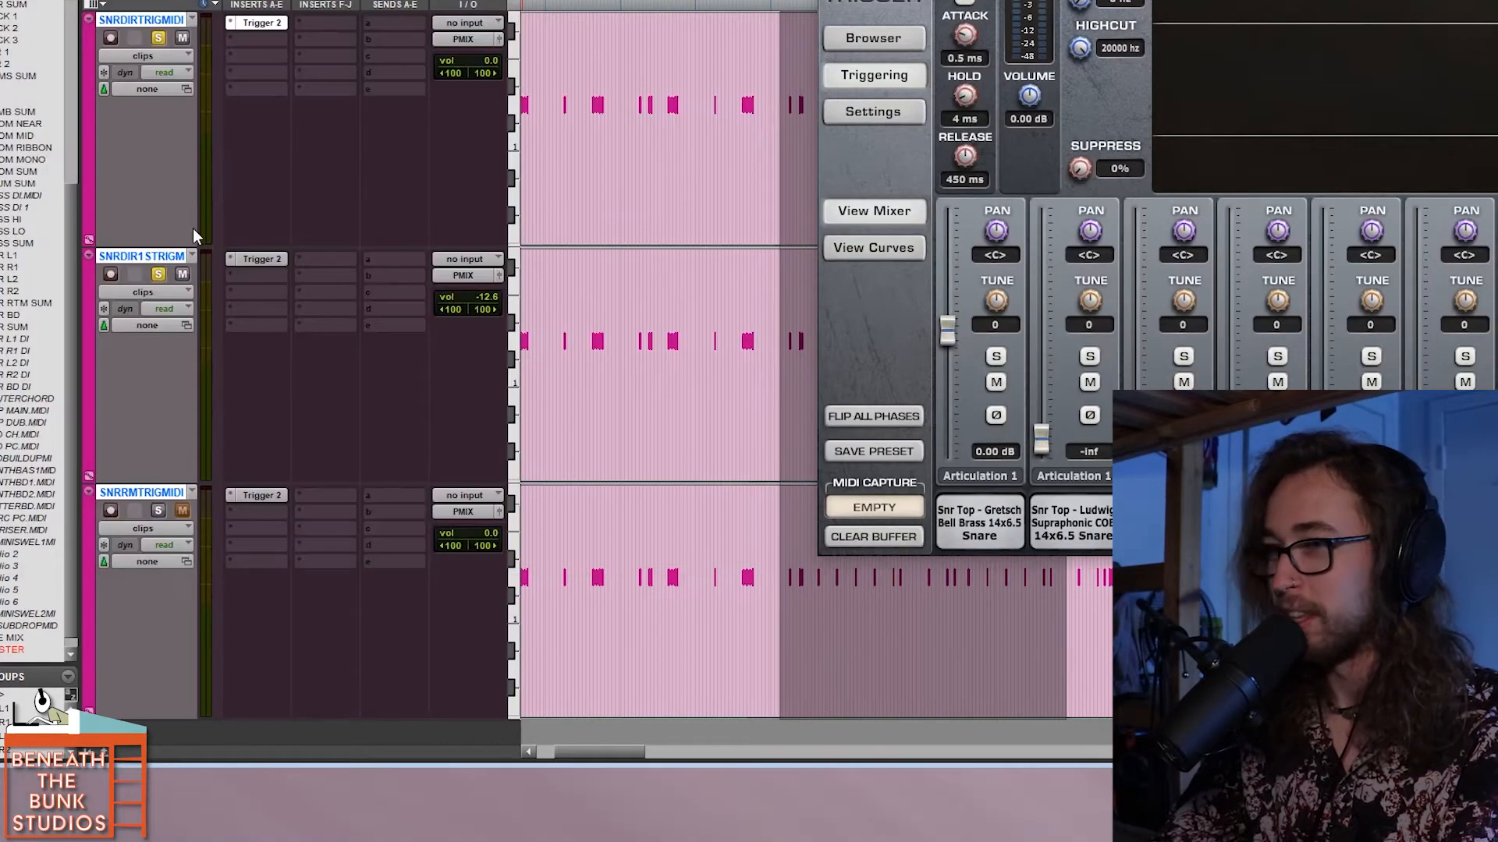
Unsolo the SNR DIR 1S track and insert FabFilter Pro-Q 3 after Trigger 2 on the SNR DIR RR track.
left_click(158, 276)
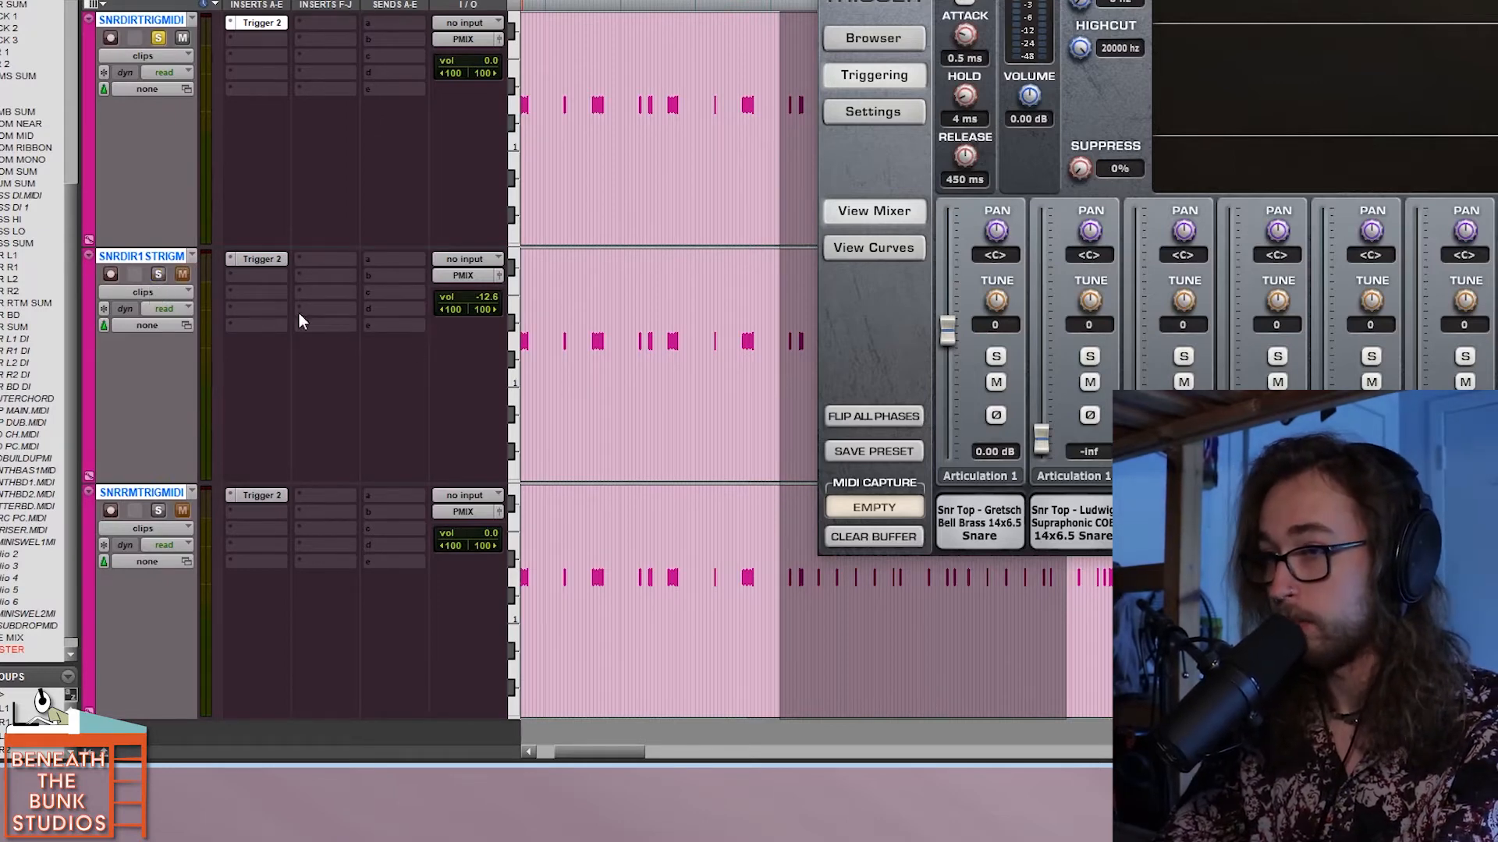
key("space")
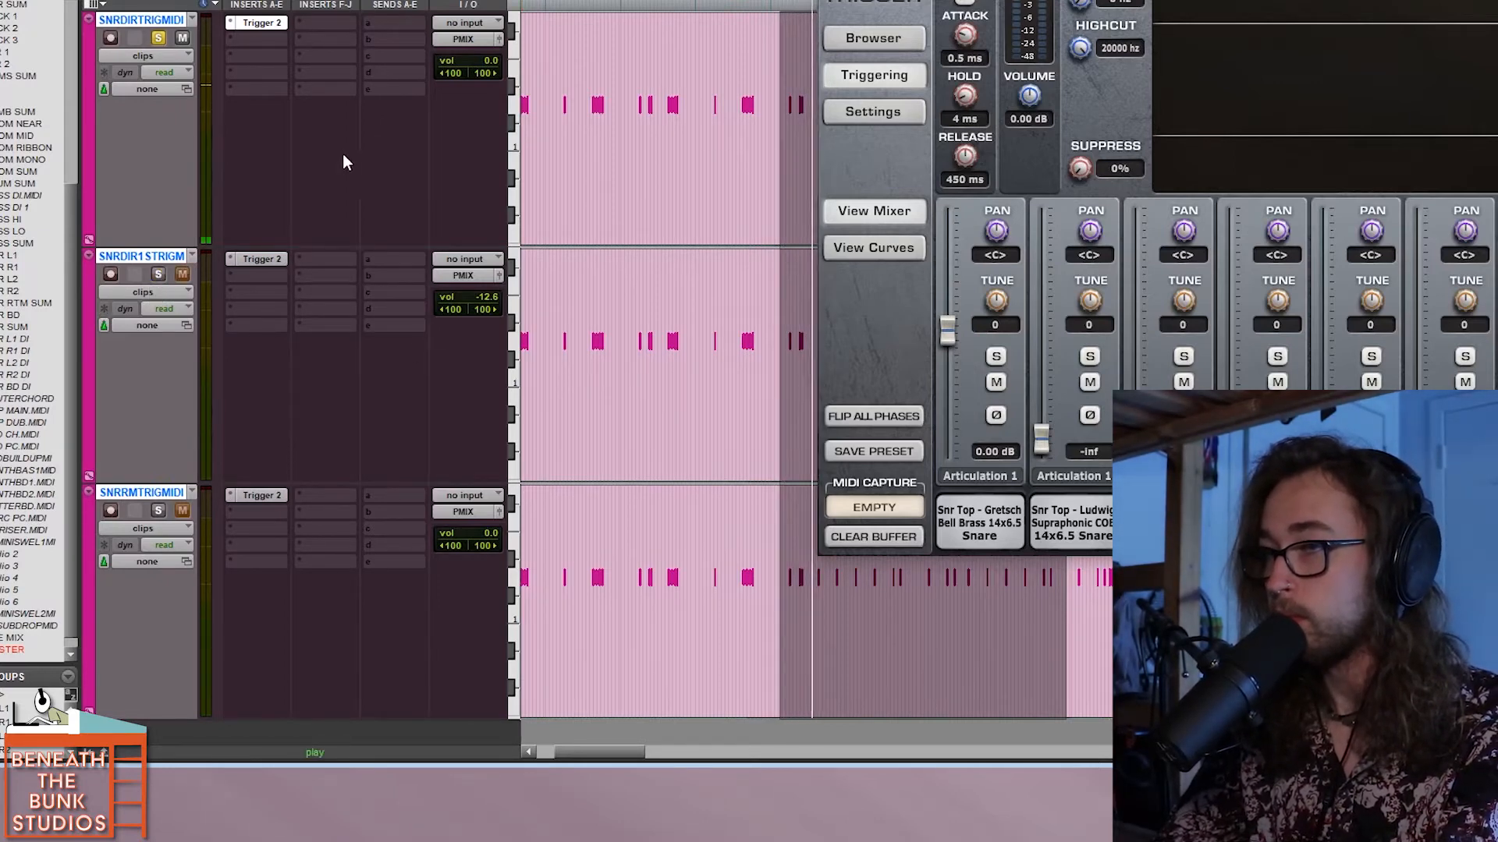
left_click(331, 258)
type("fab")
key("Return")
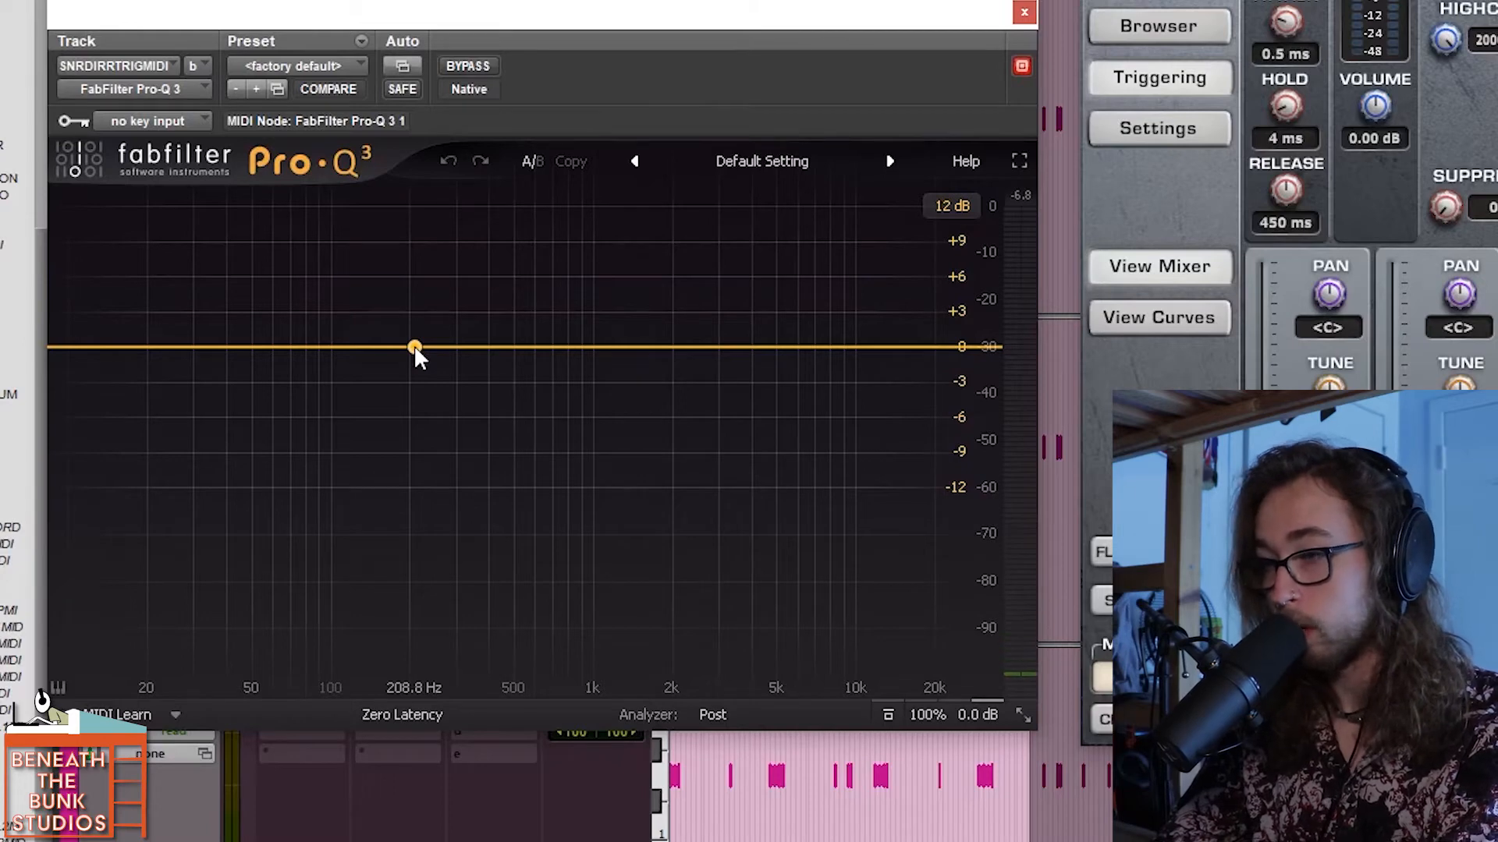
Boost the snare's fundamental during playback with a narrow Pro-Q 3 bell of about +23.4 dB at 211 Hz, Q 15.32.
key("space")
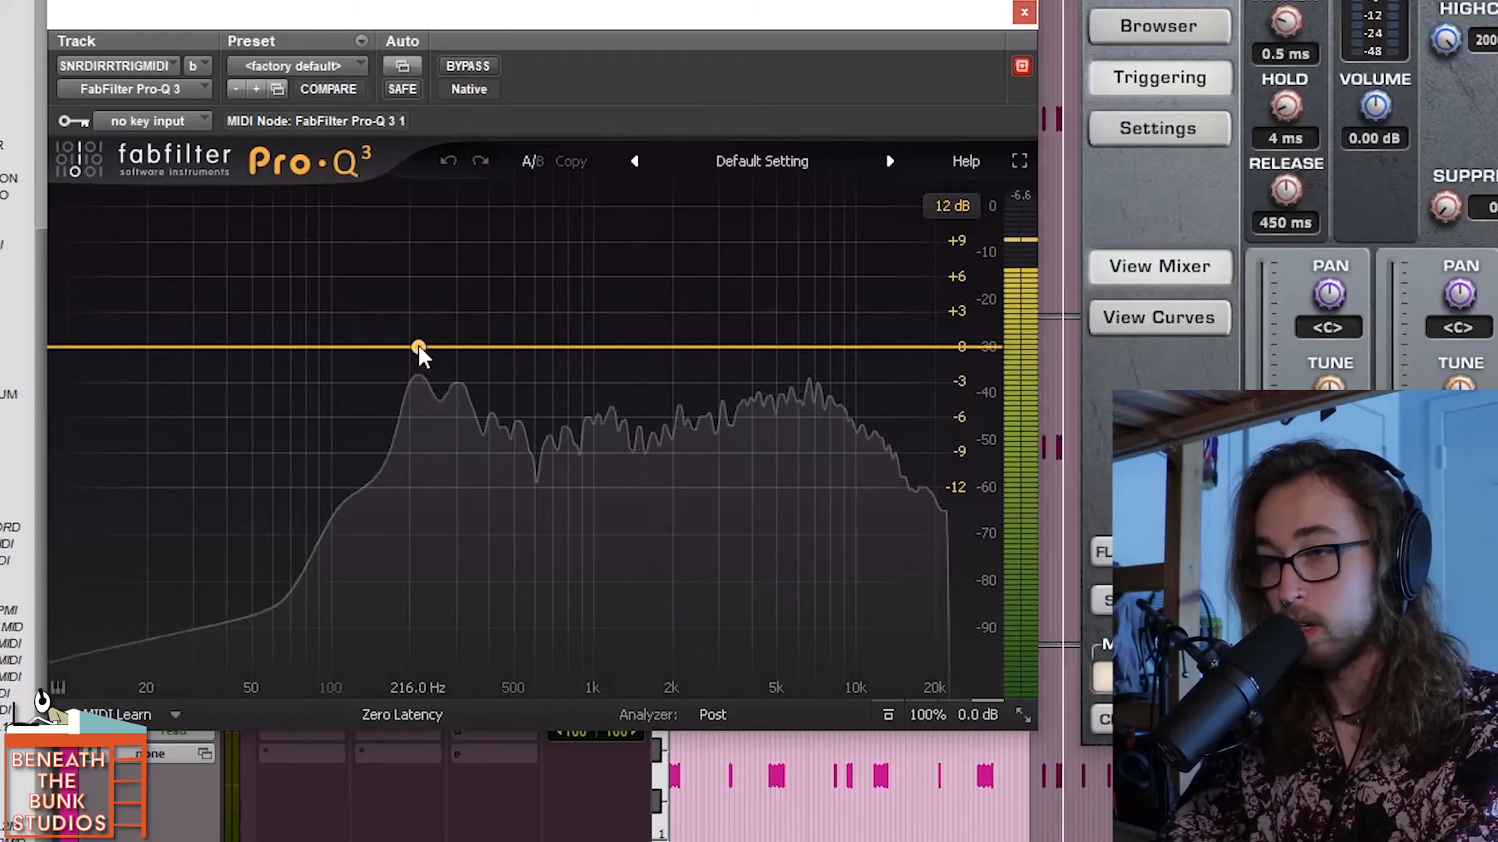
left_click_drag(418, 343, 416, 326)
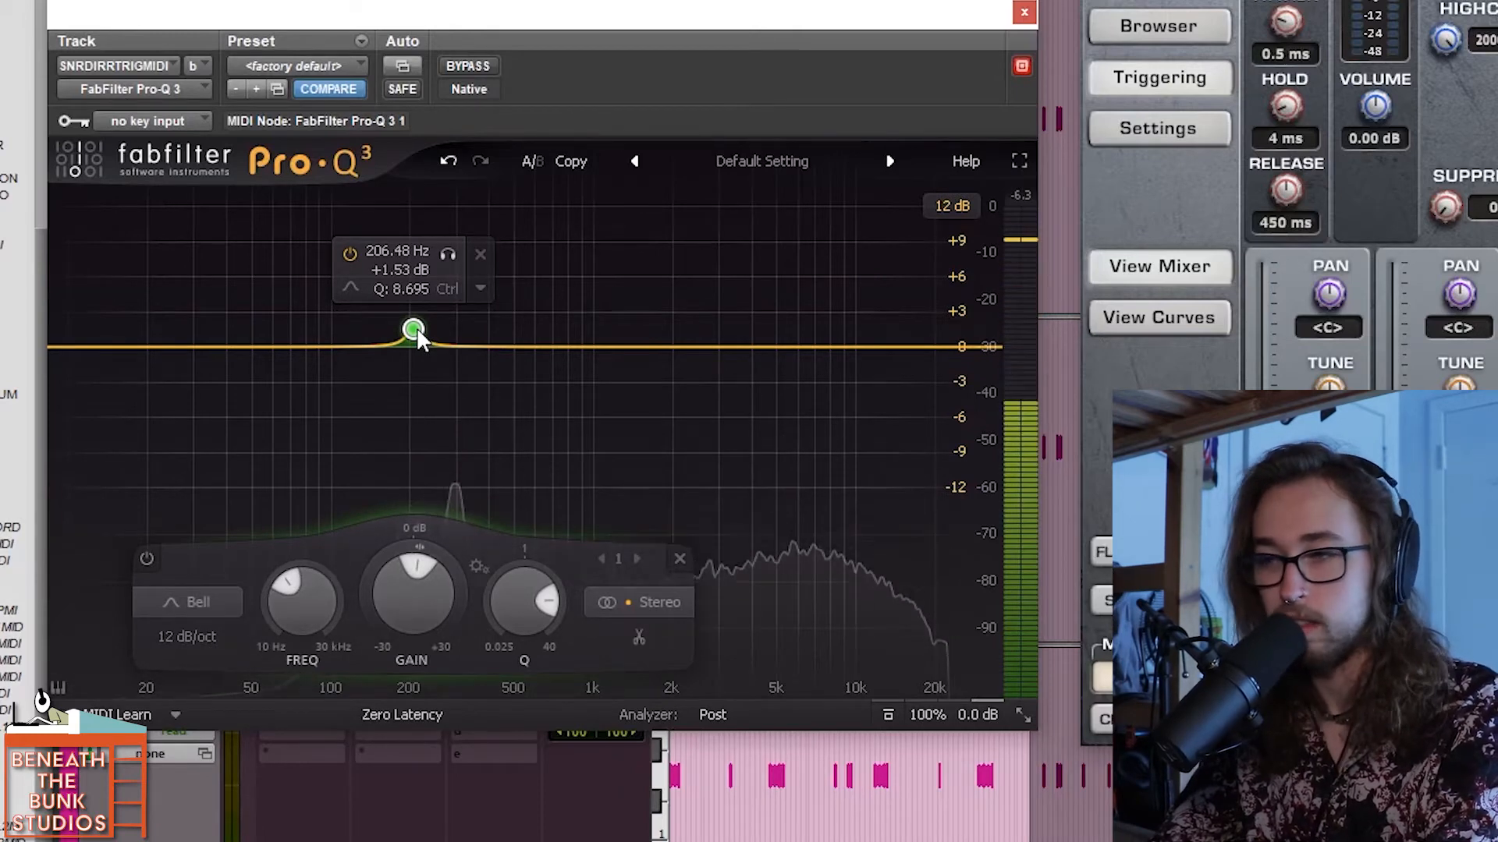
left_click_drag(414, 330, 404, 77)
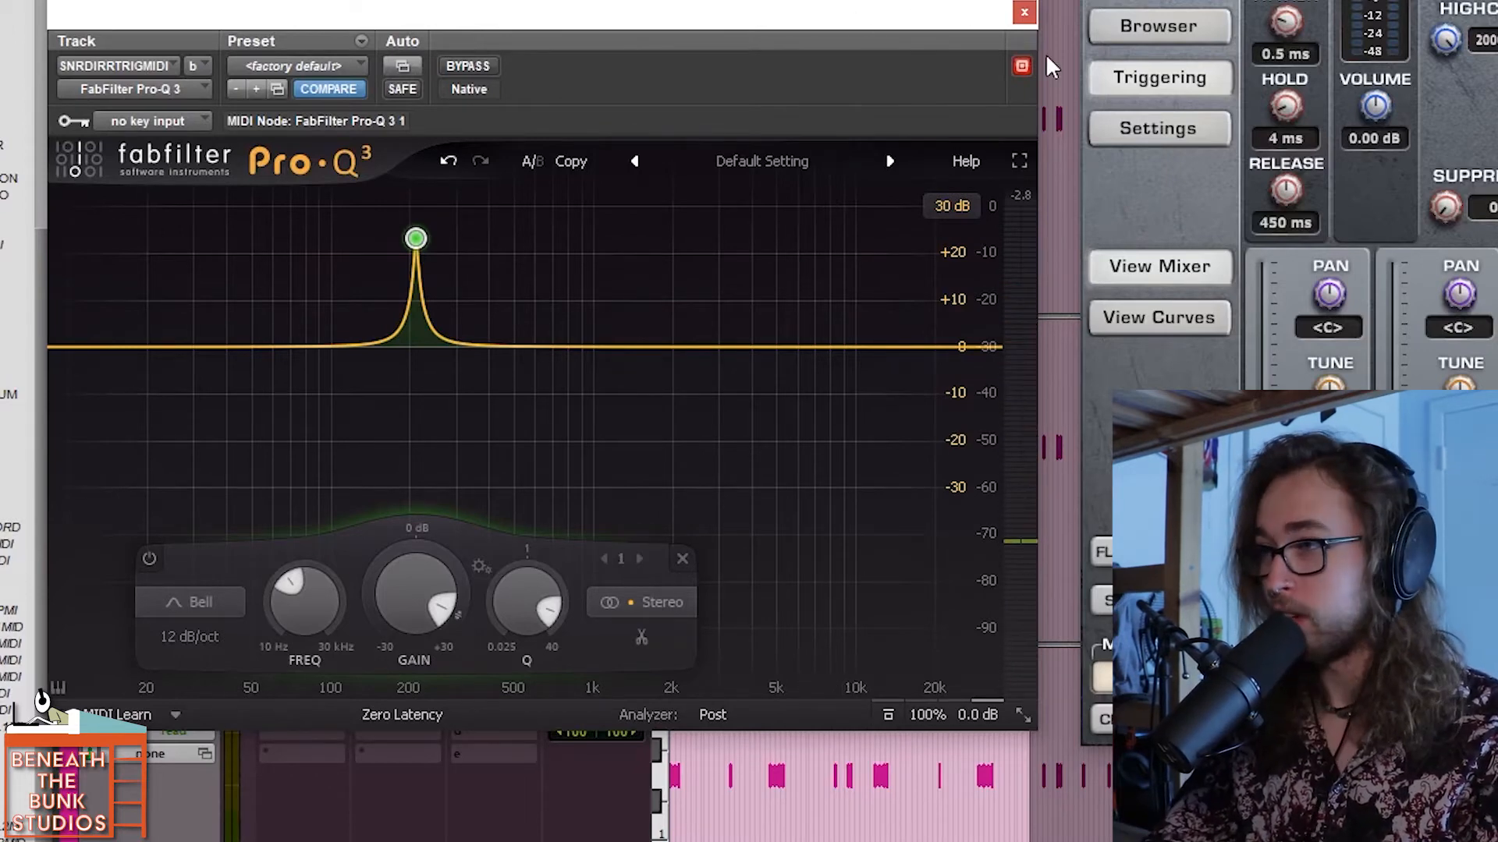
left_click(1024, 12)
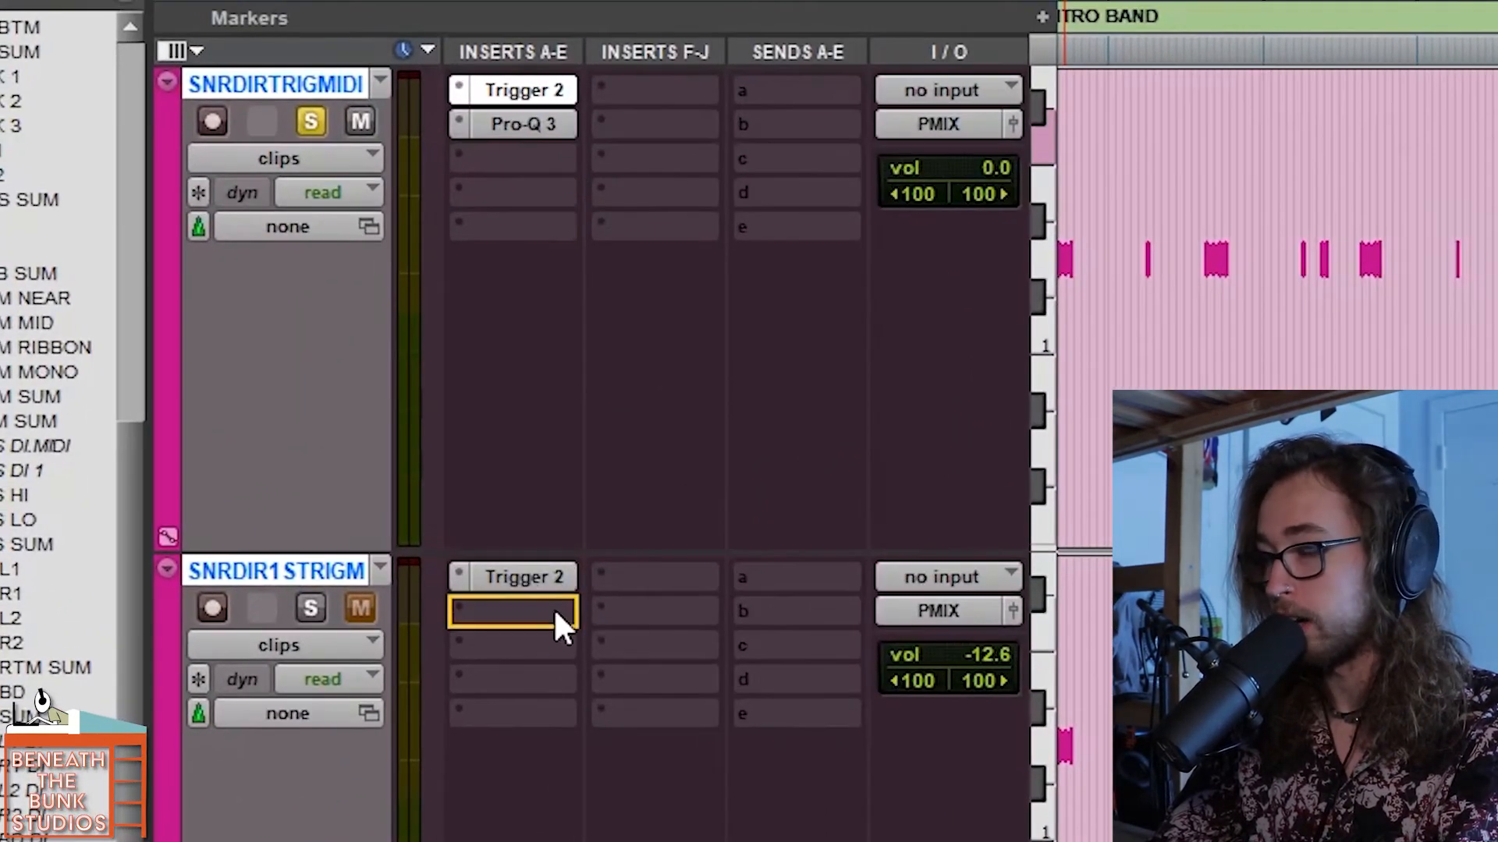
Copy the Pro-Q 3 insert to the SNR DIR 1S track and switch the solo from SNR DIR RR to it.
left_click_drag(555, 613, 554, 612)
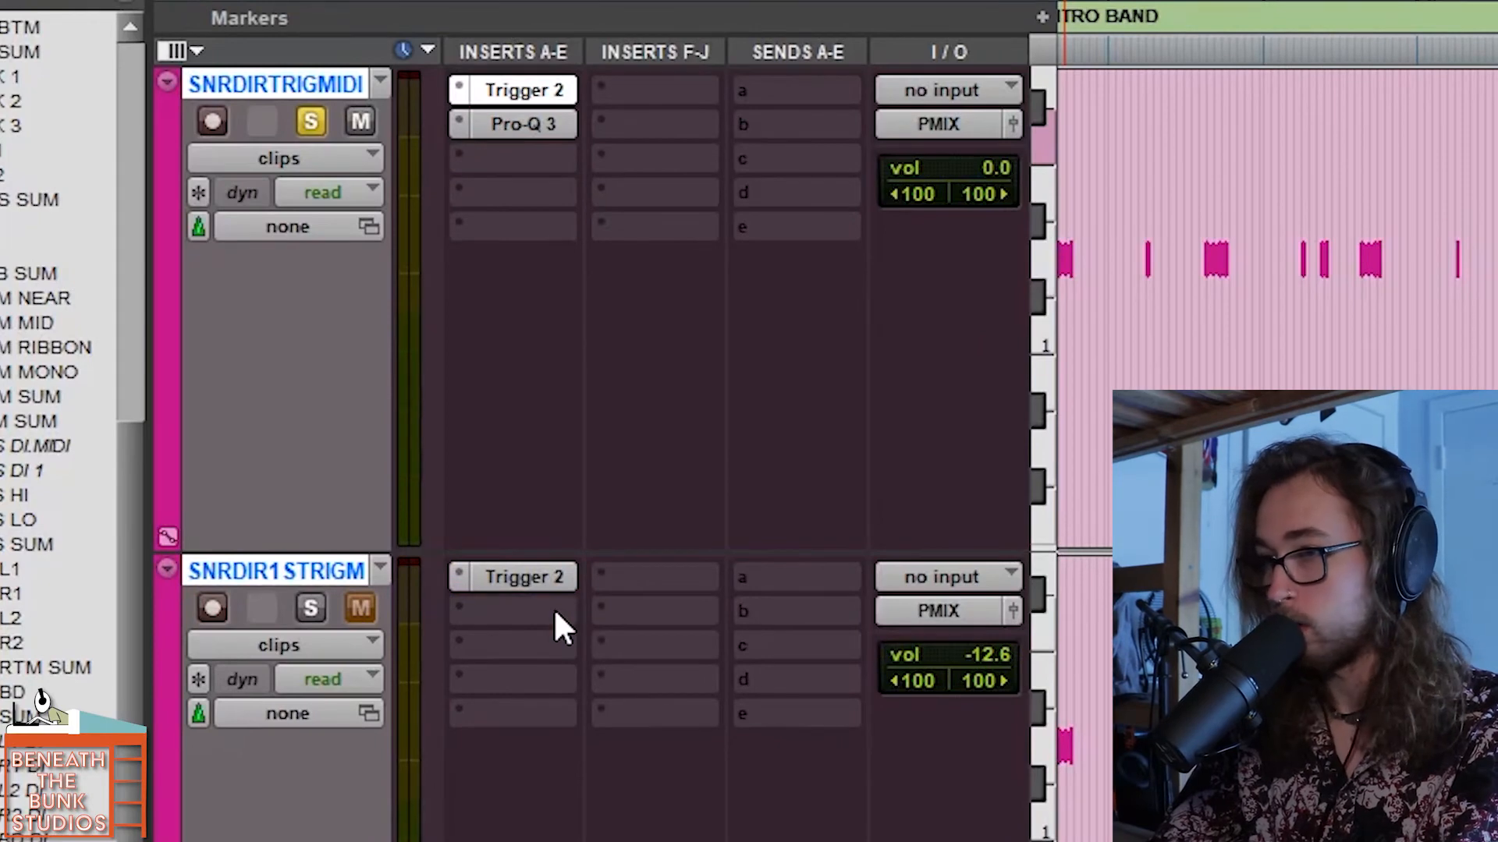
left_click(310, 608)
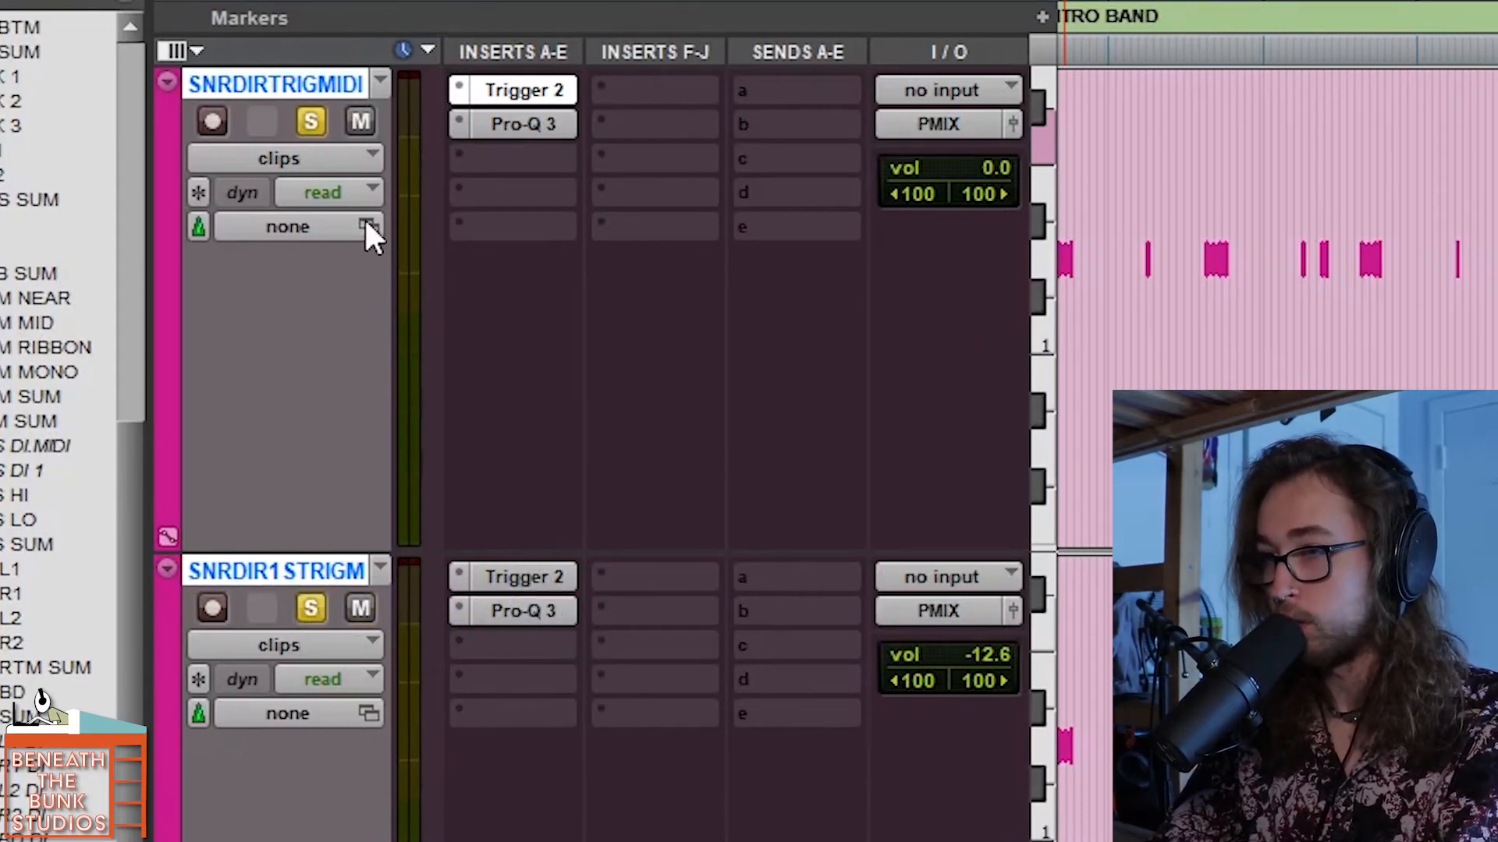
left_click(314, 118)
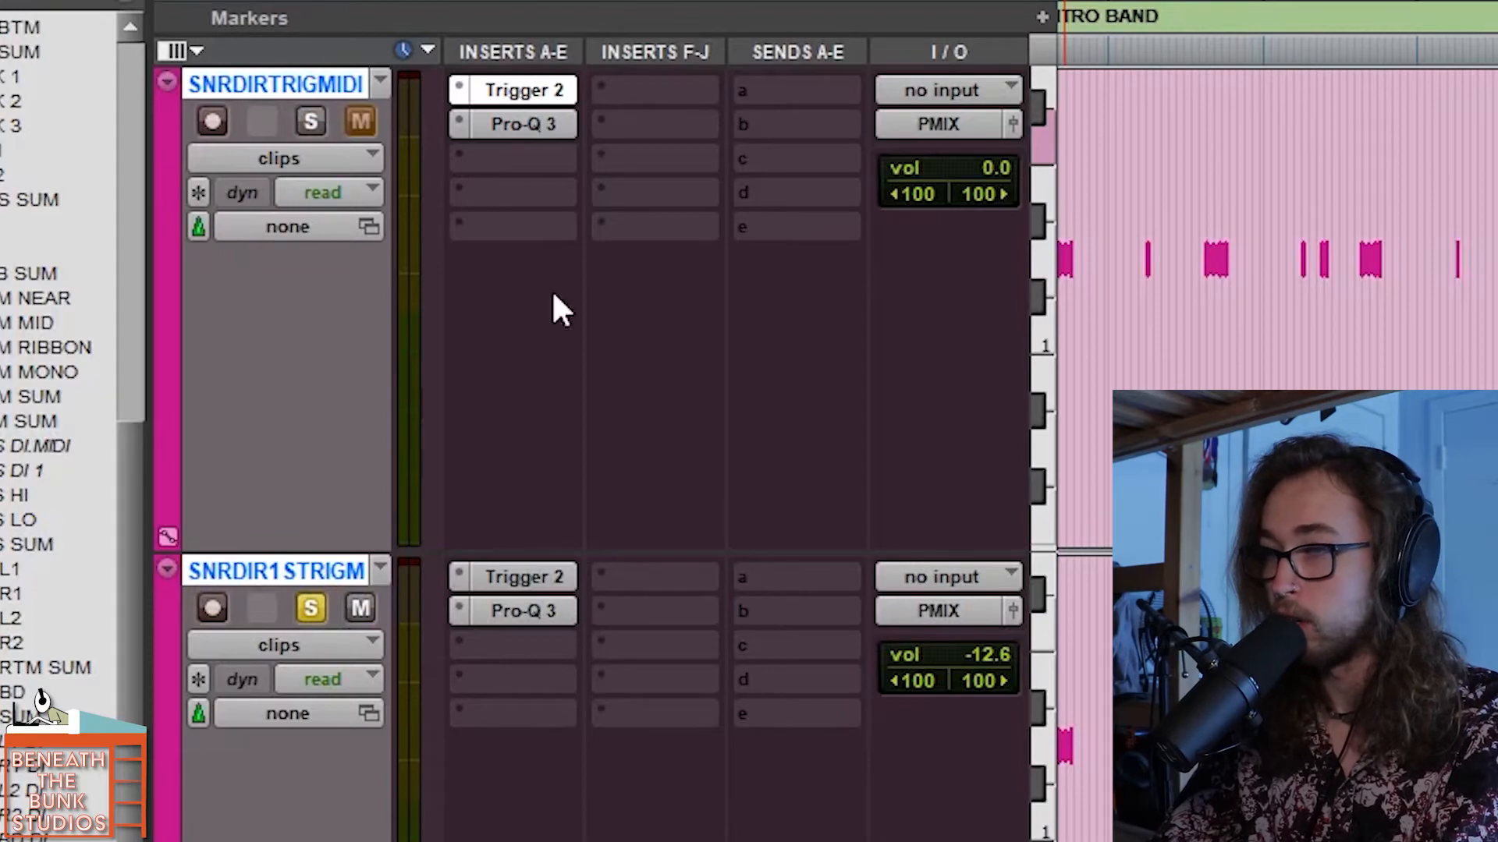
Open the copied Pro-Q 3 on the SNR DIR 1S track and place it beside that track's Trigger 2 window.
left_click(520, 612)
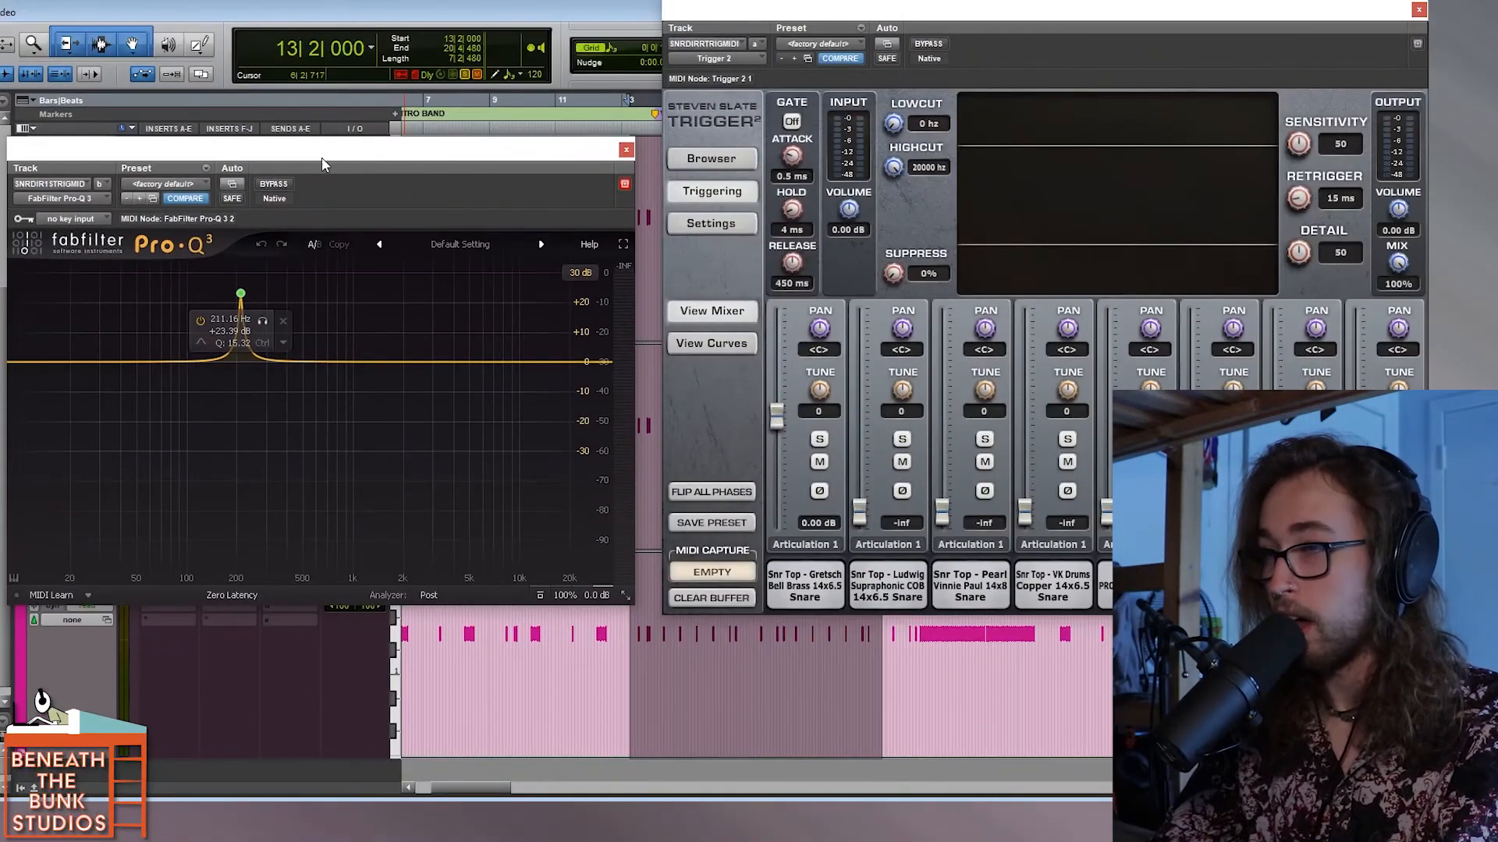
left_click_drag(325, 161, 806, 116)
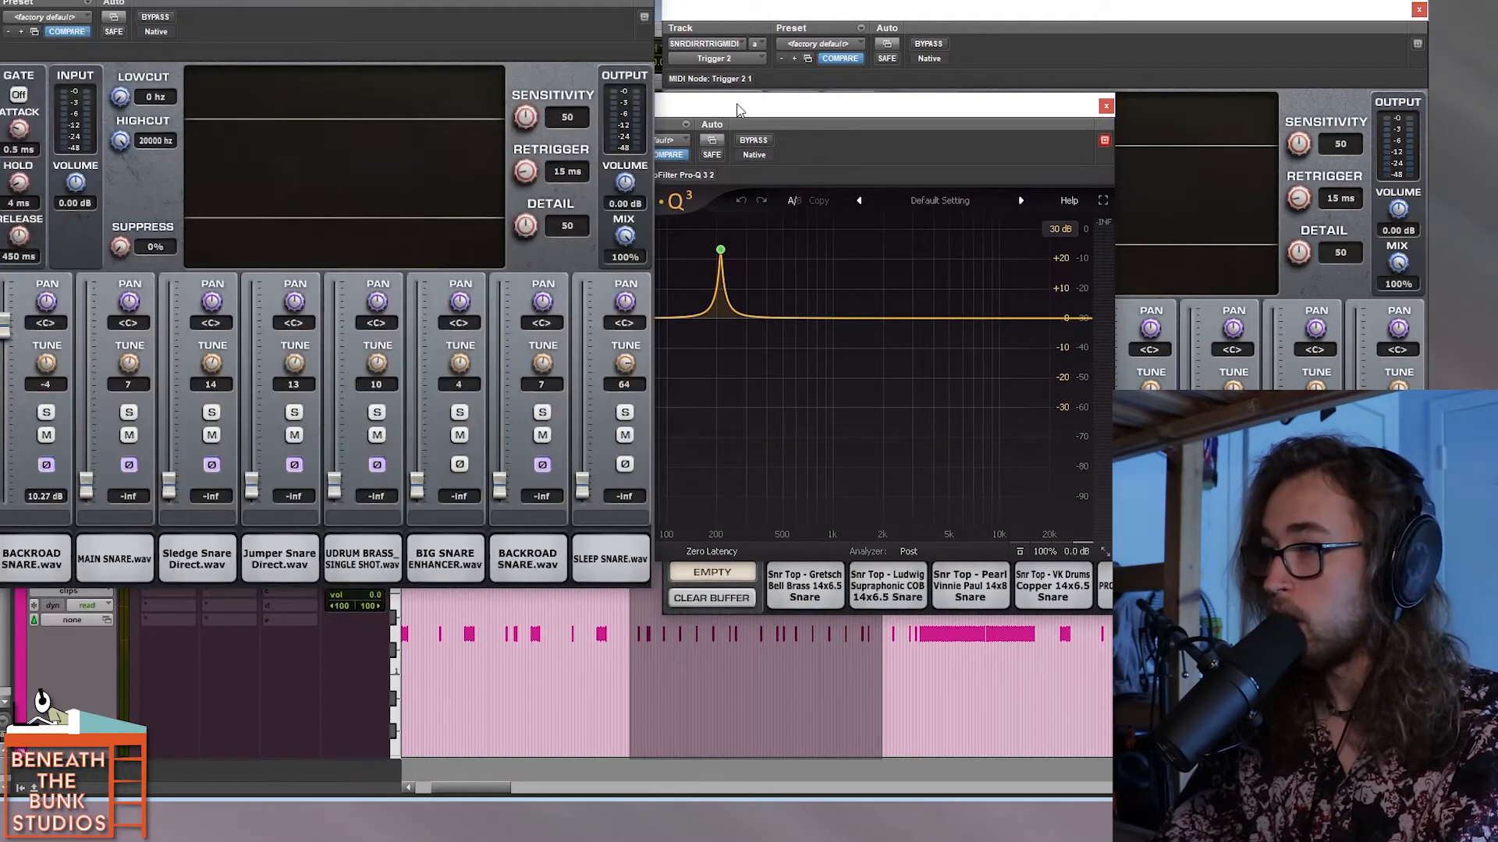
left_click_drag(737, 109, 958, 69)
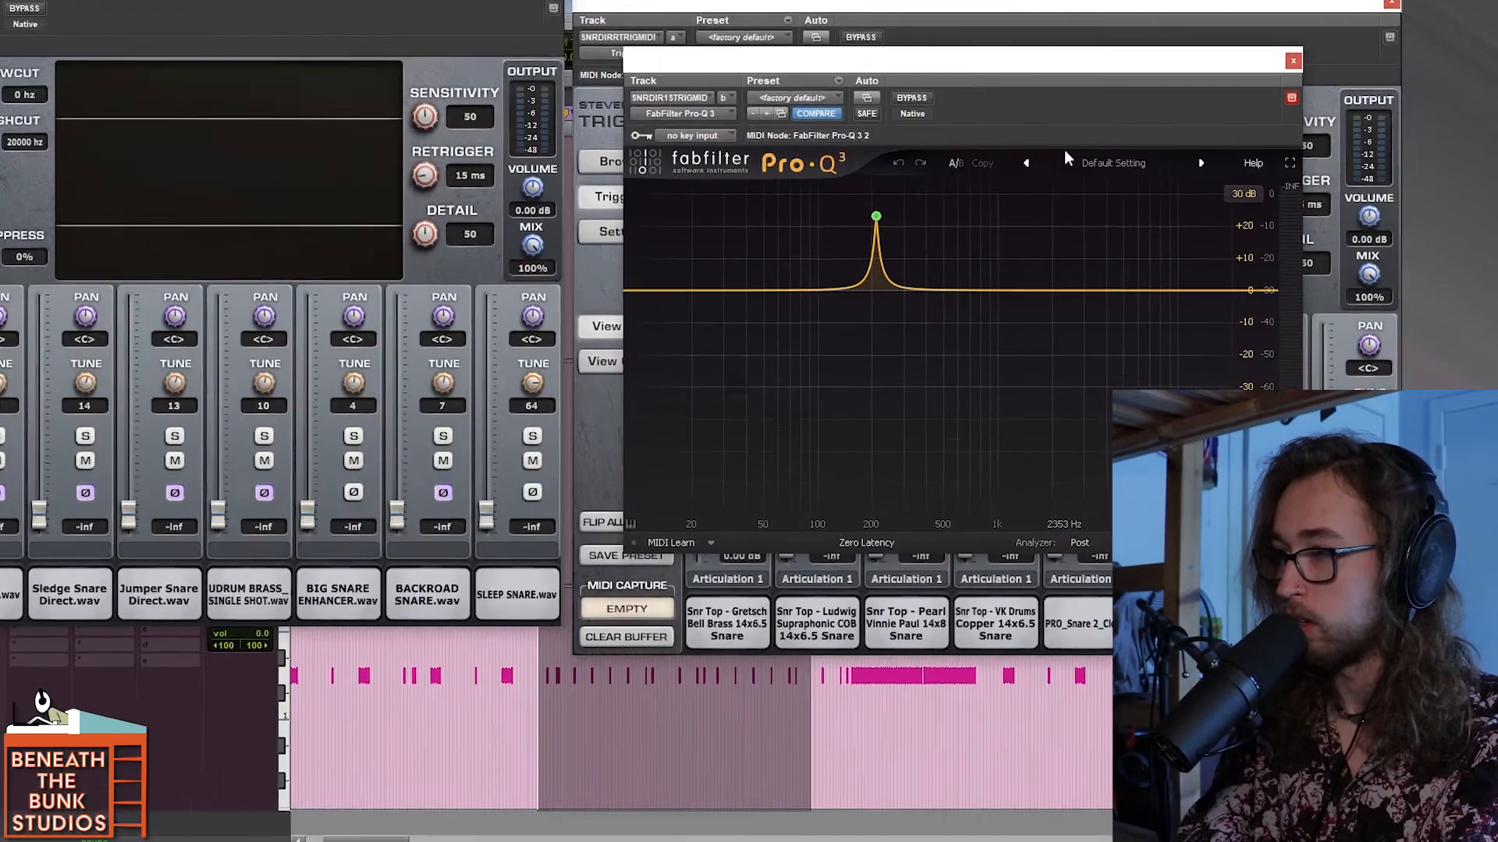
Audition the boosted one-shot snare and bypass Pro-Q 3 on both the SNR DIR RR and SNR DIR 1S tracks.
key("space")
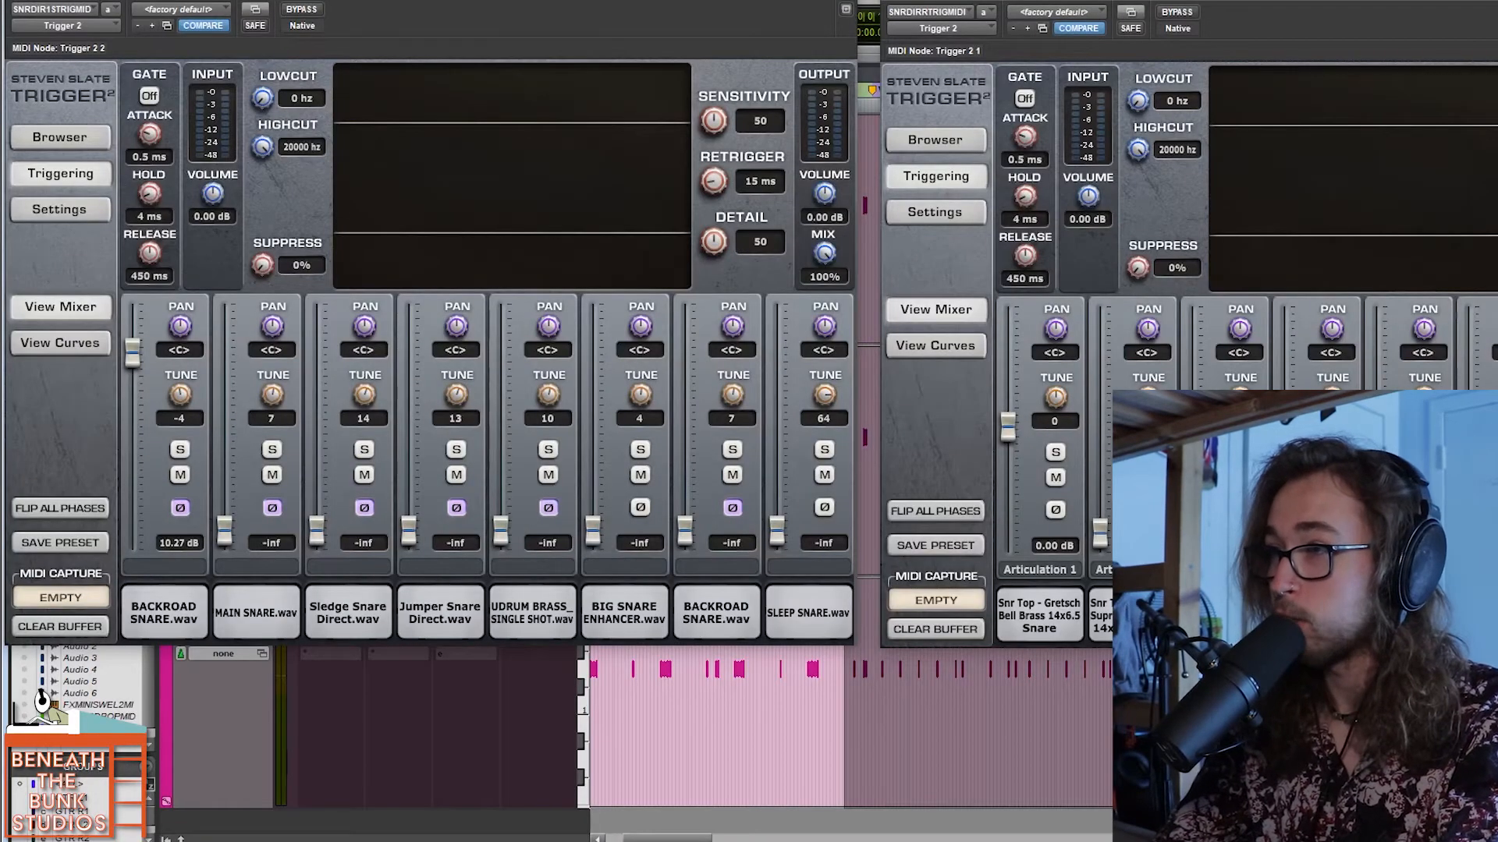
key("ctrl+w")
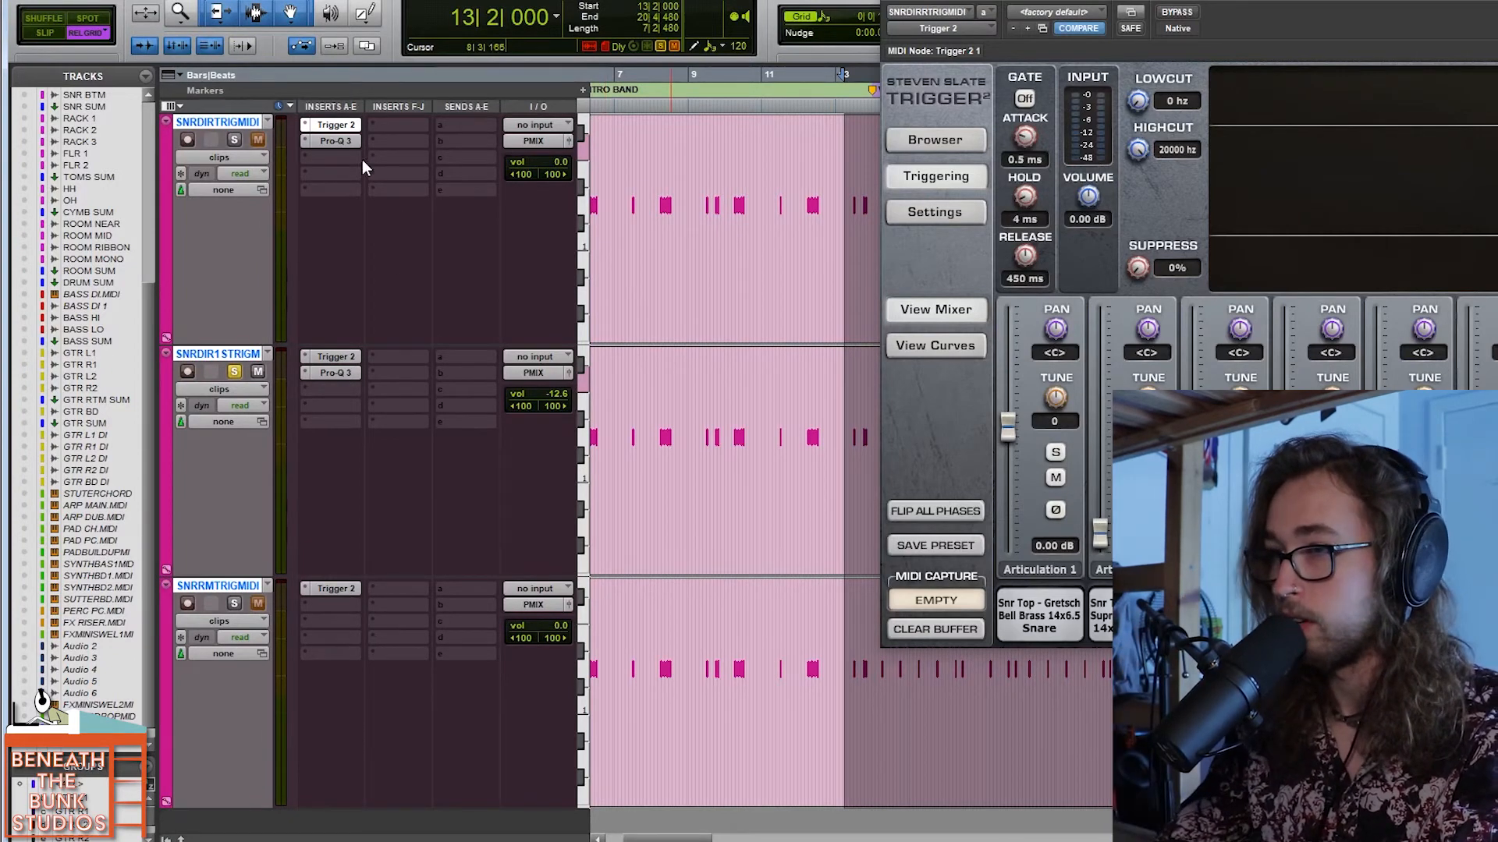
left_click(345, 139)
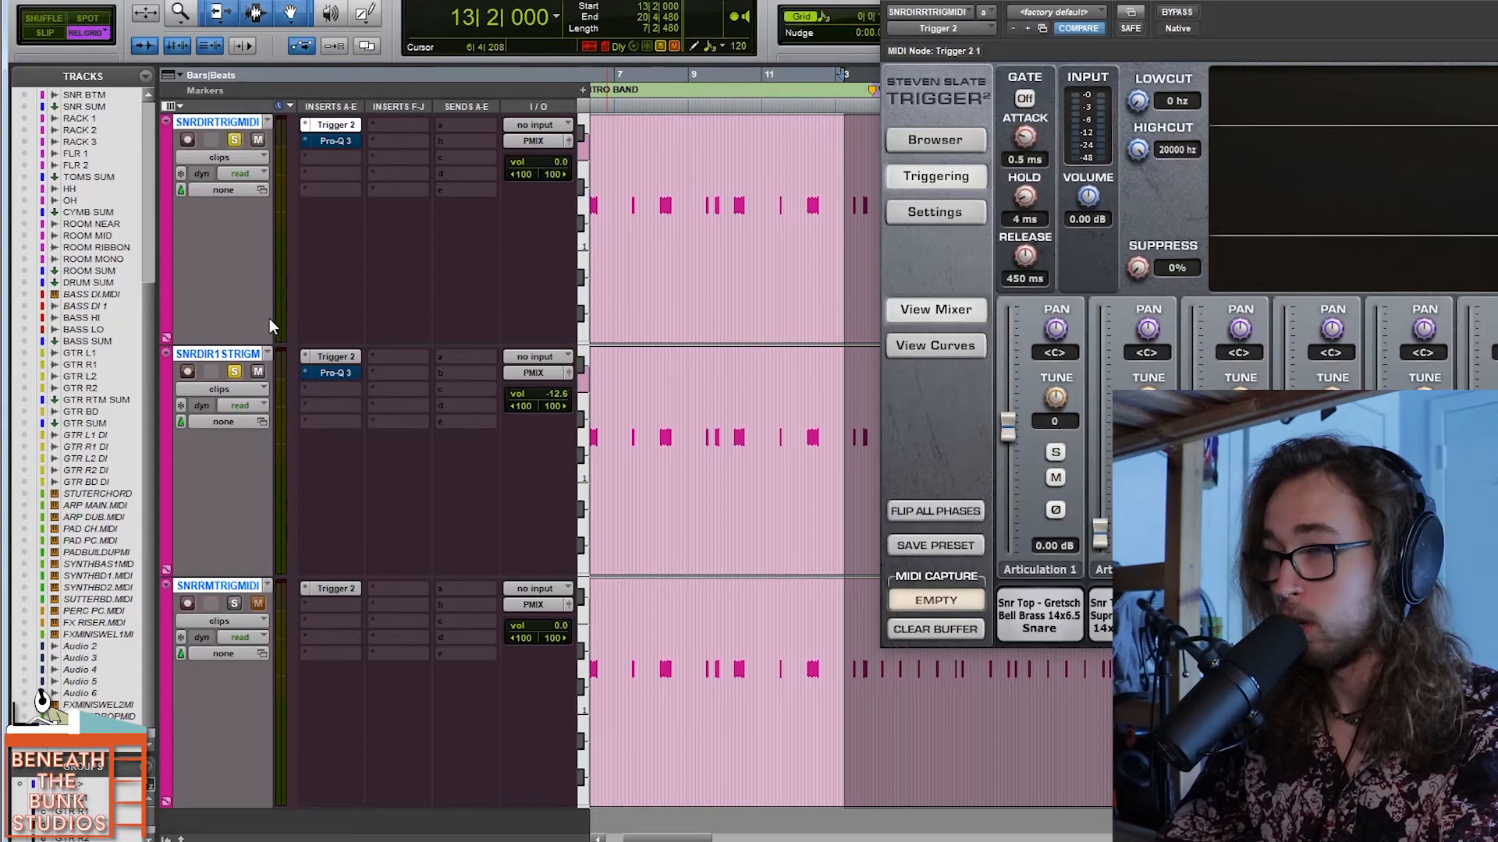
Solo both direct snare tracks together and blend in SNR DIR 1S from silence to about -17.8 dB.
left_click(238, 373)
left_click(234, 372)
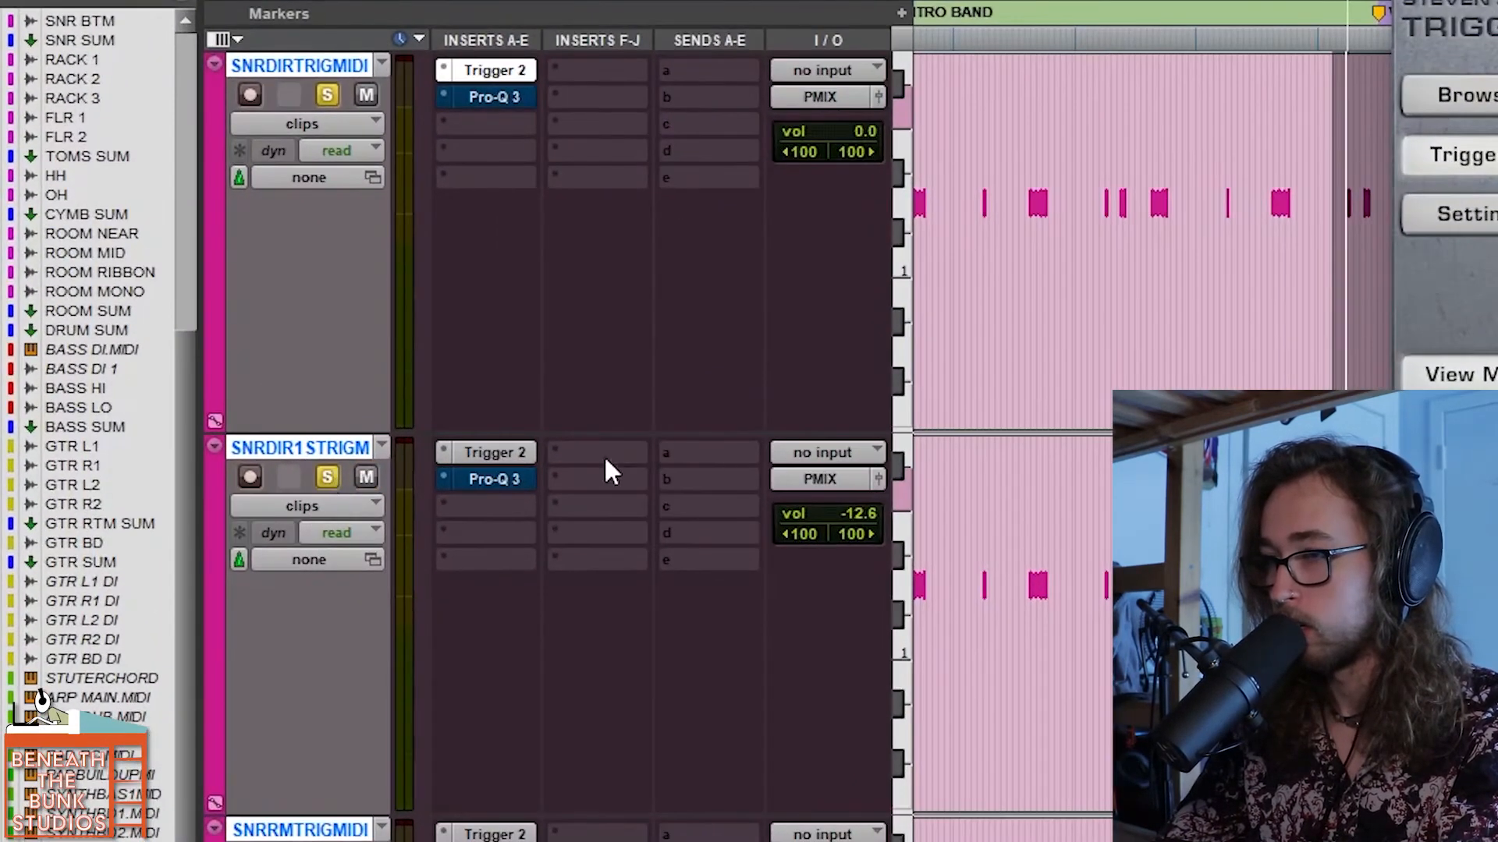
left_click_drag(847, 514, 856, 630)
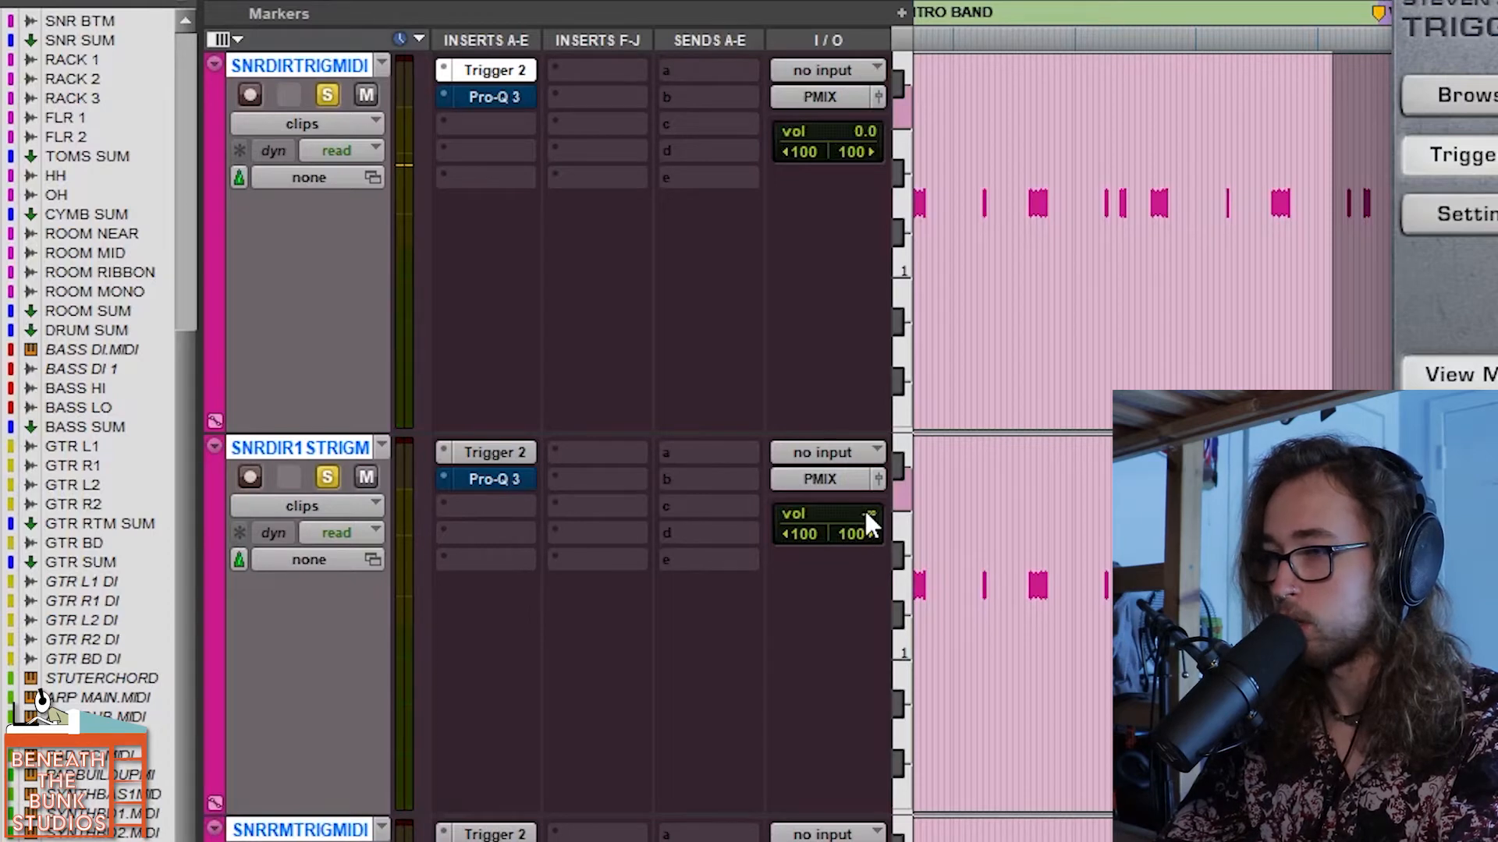
left_click_drag(864, 509, 892, 463)
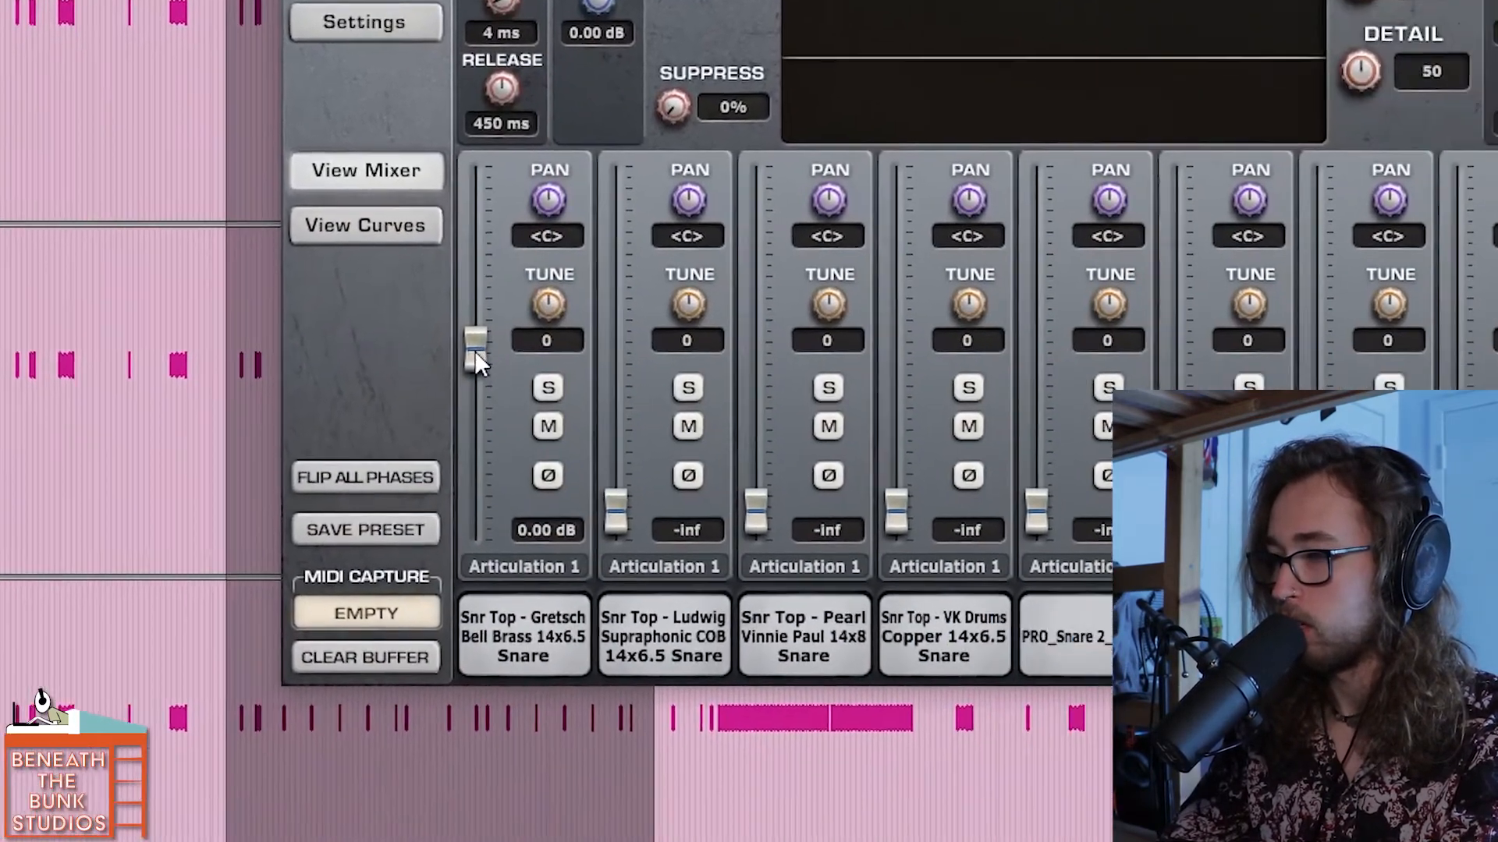
Swap the direct samples: Gretsch Bell Brass for VK Drums Copper 14x6.5 at 0 dB, and BACKROAD SNARE for Jumper Snare Direct.
left_click_drag(474, 349, 474, 511)
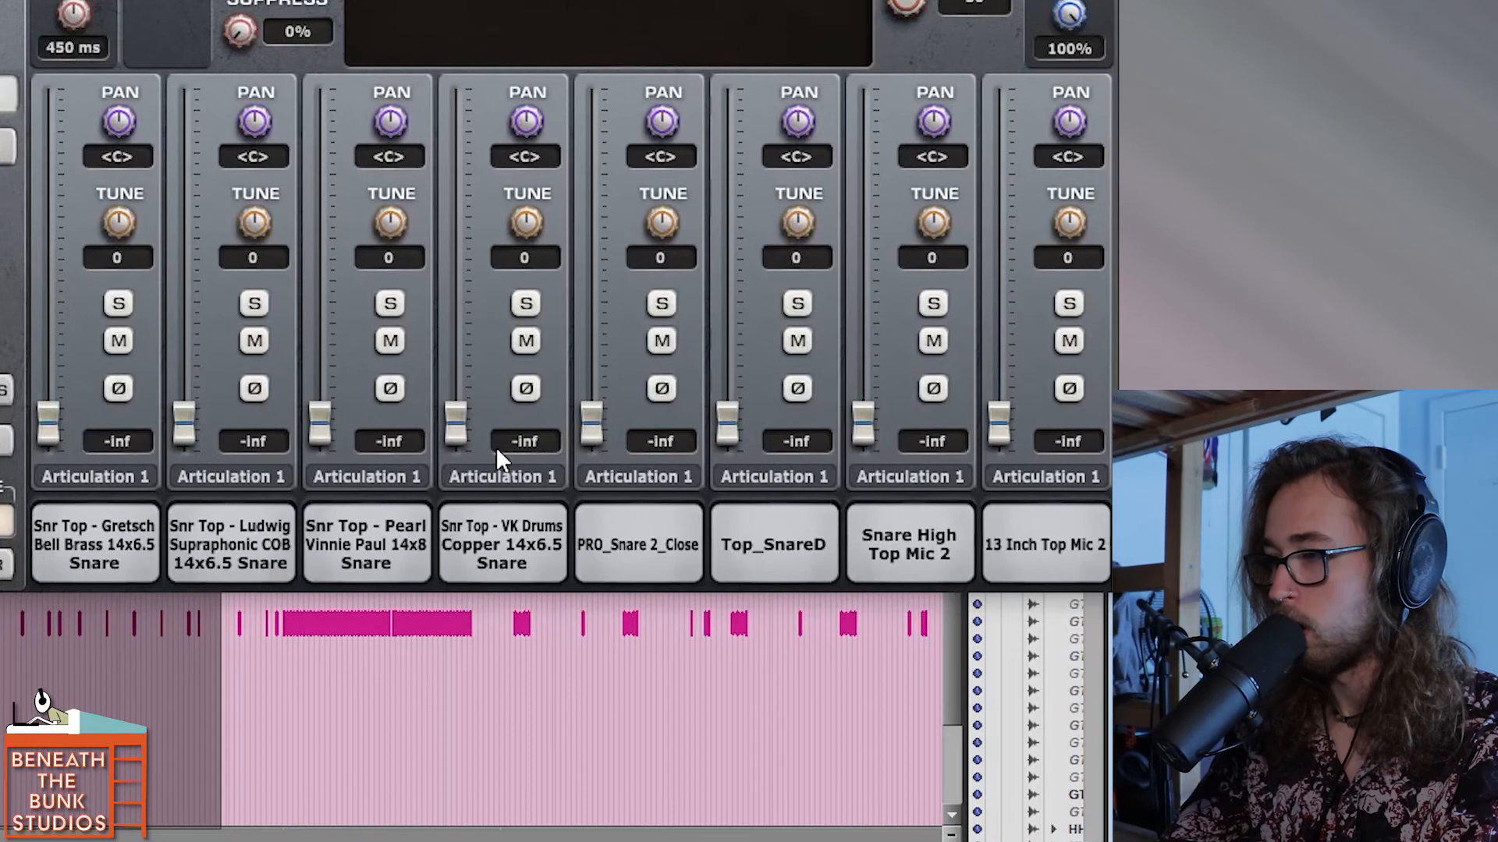
left_click(454, 431, "alt")
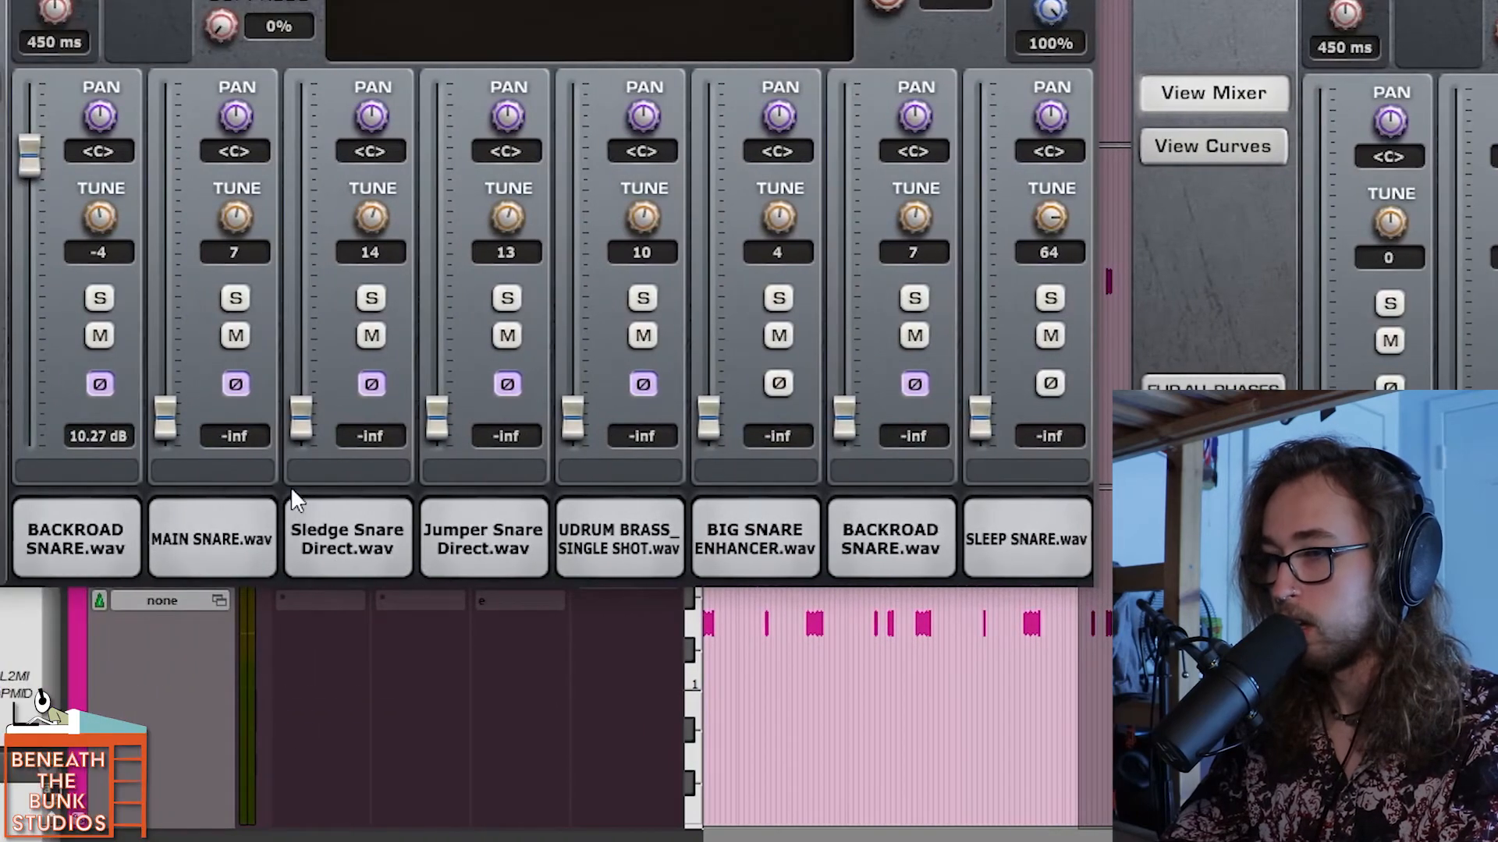
left_click(28, 168)
left_click(441, 439)
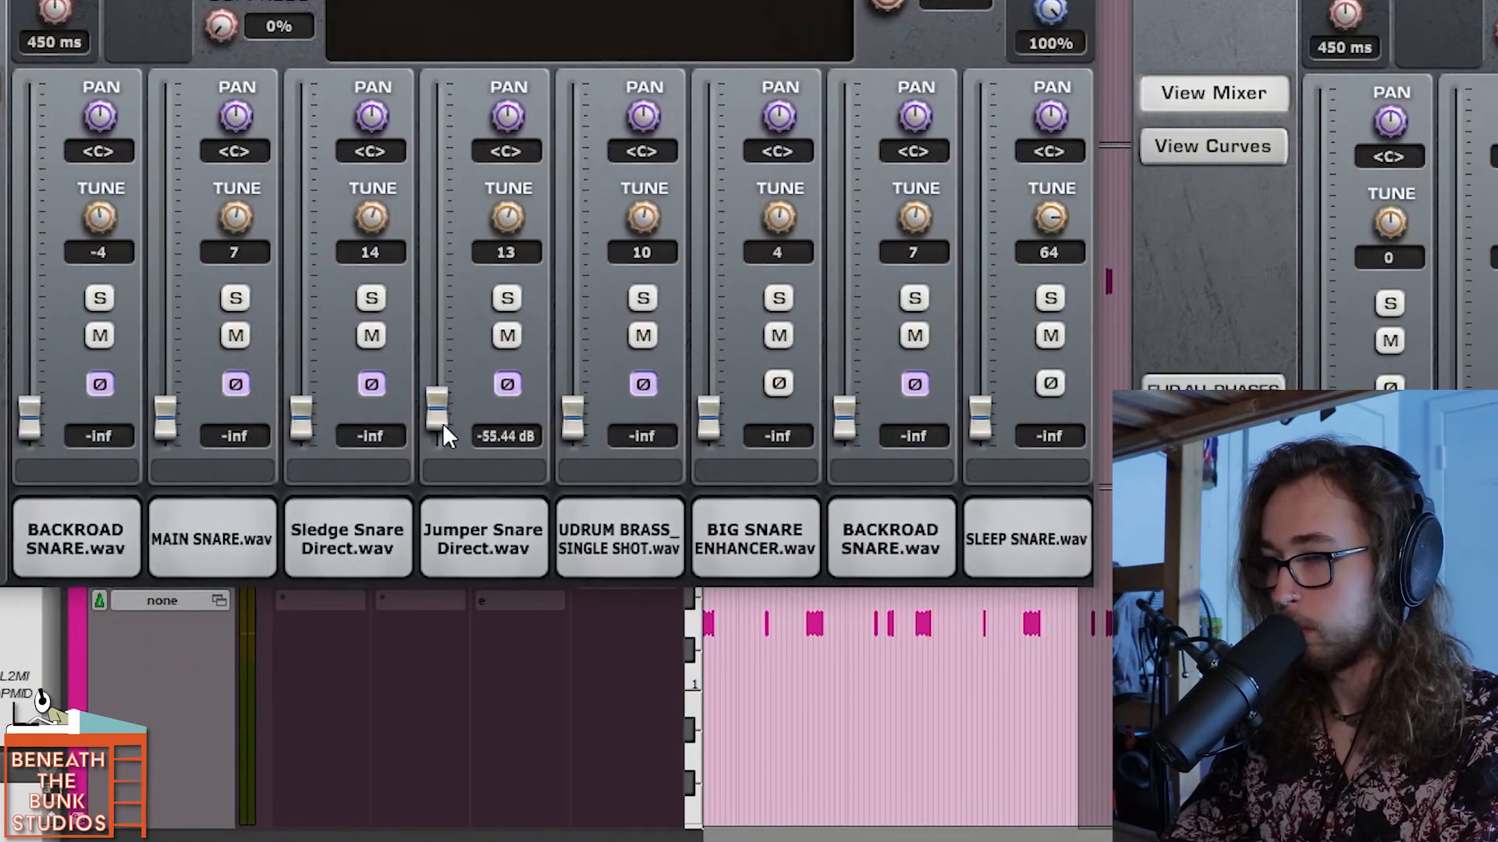
left_click_drag(478, 335, 440, 282)
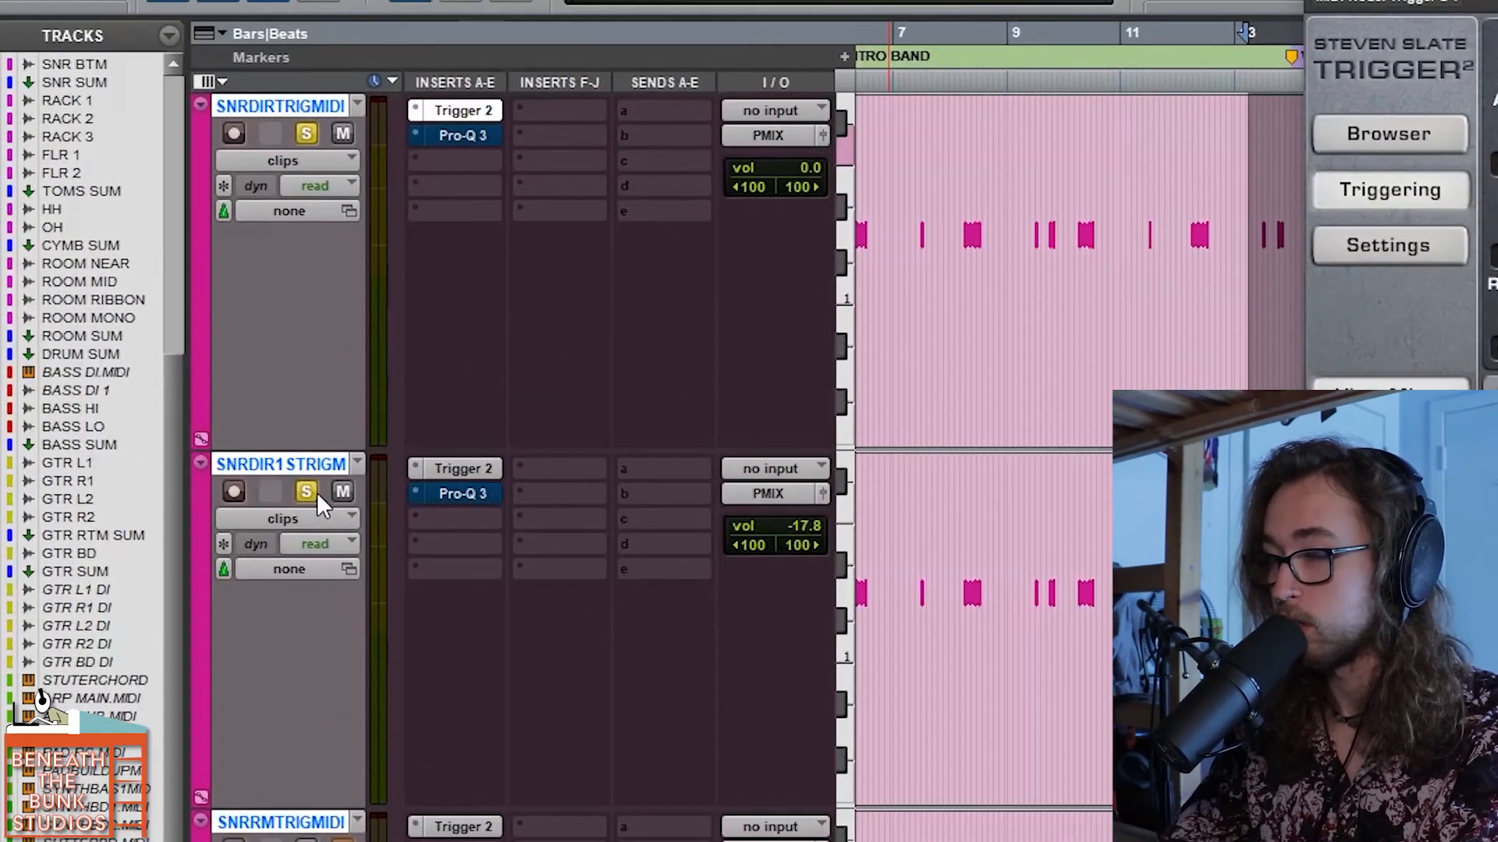
Compare the snare with and without SNR DIR 1S soloed, and fade that track's volume back in from silence.
left_click(250, 357)
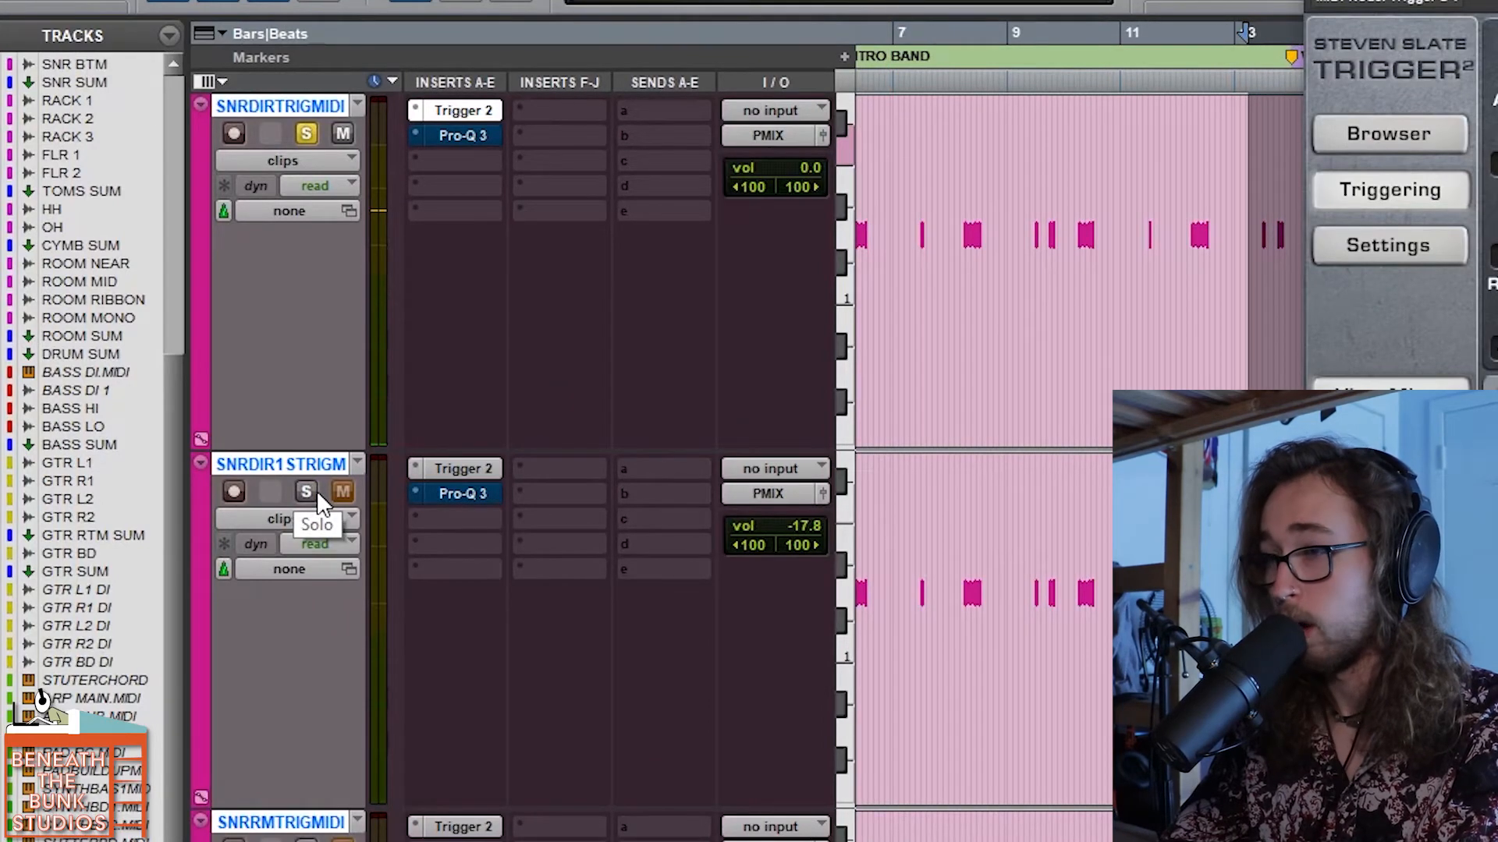
left_click(304, 493)
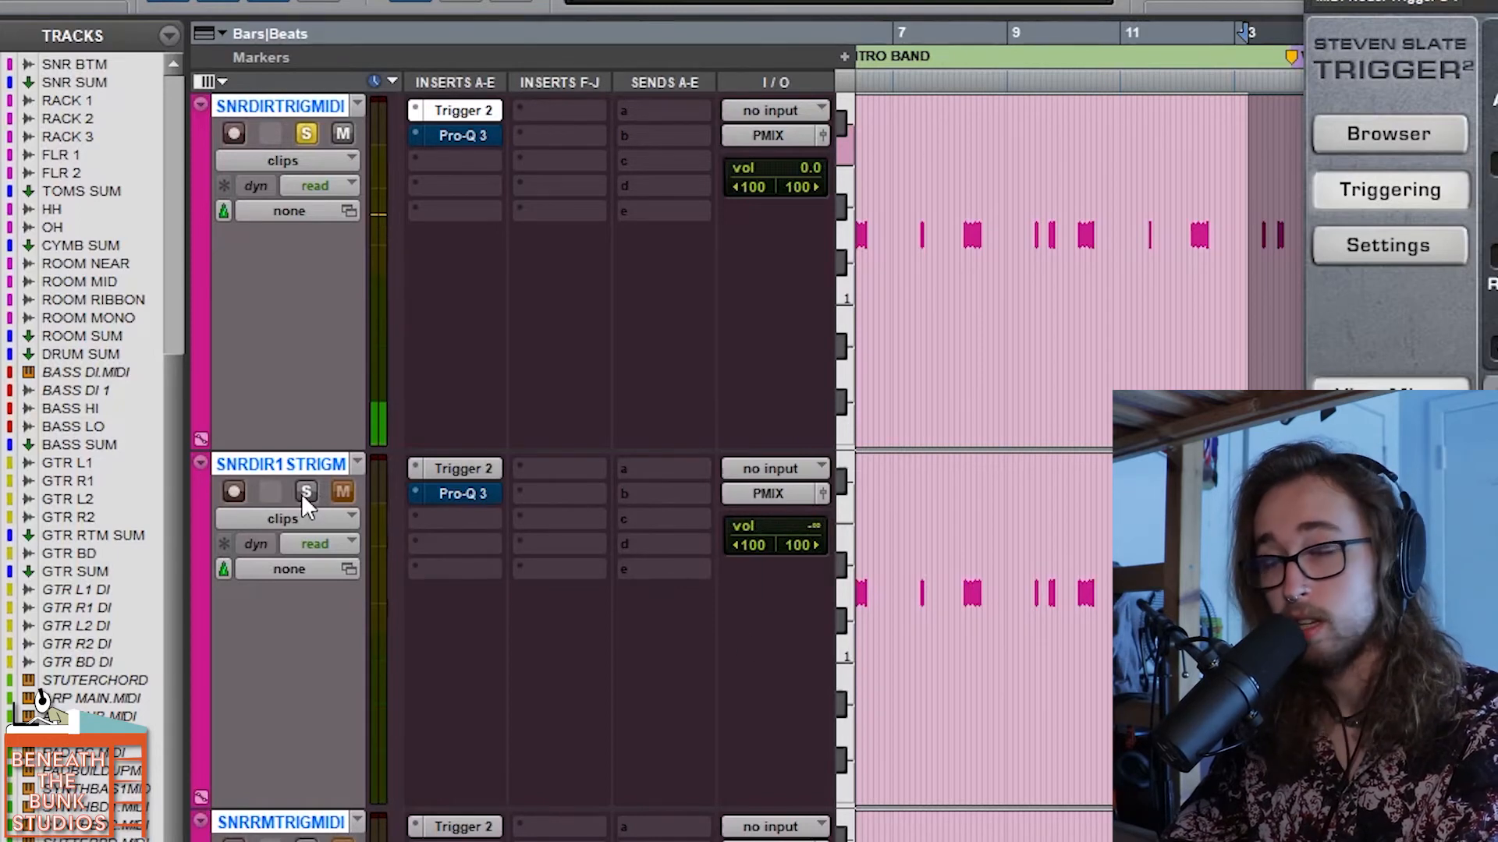
left_click_drag(822, 524, 834, 472)
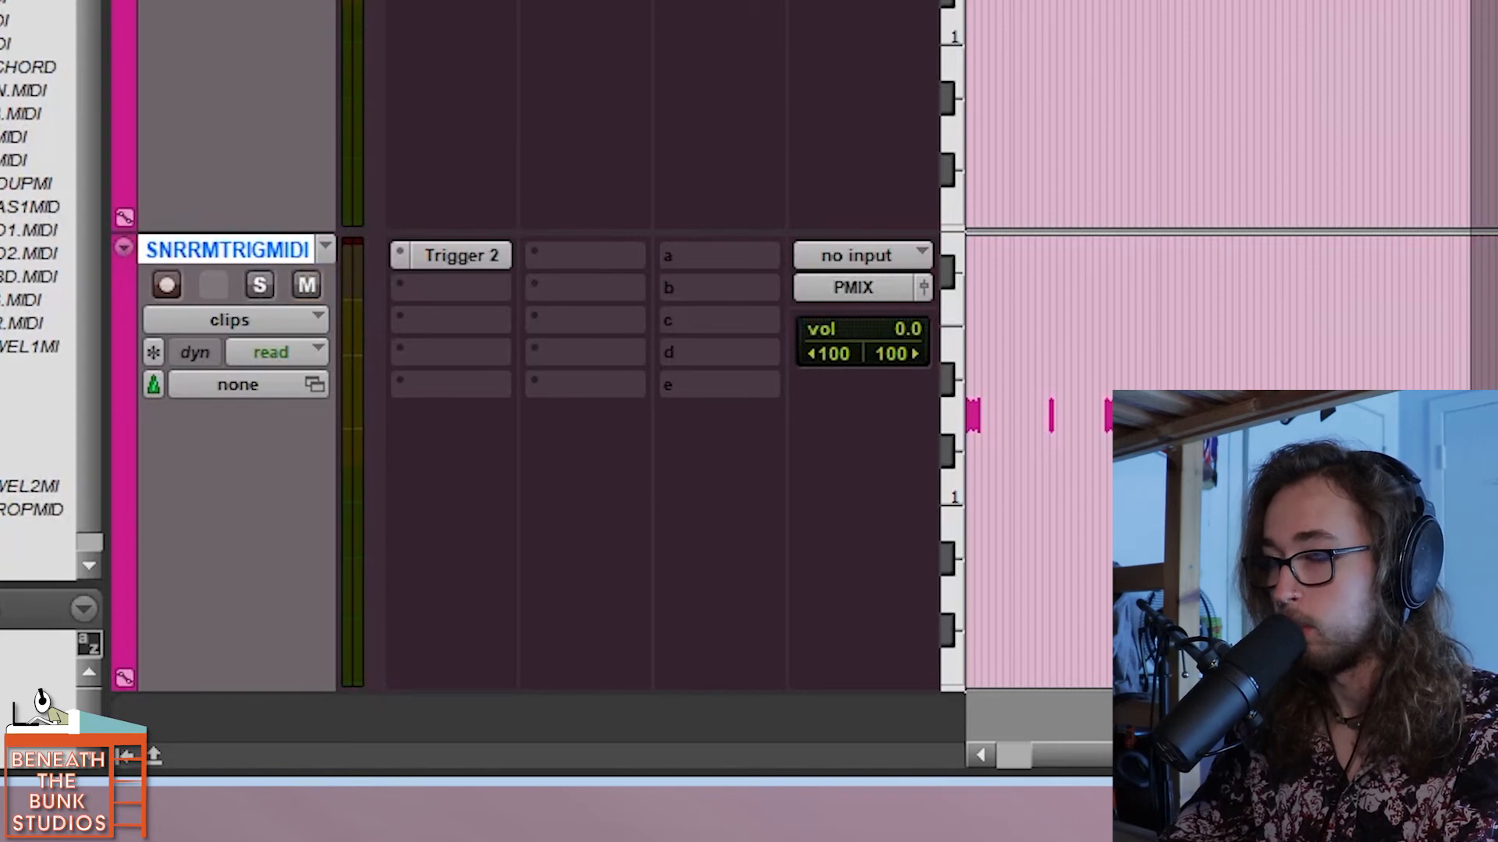
Open Trigger 2 on the SNR RM track beside the SNR DIR RR one and raise its fourth slot's level slightly.
left_click(468, 251)
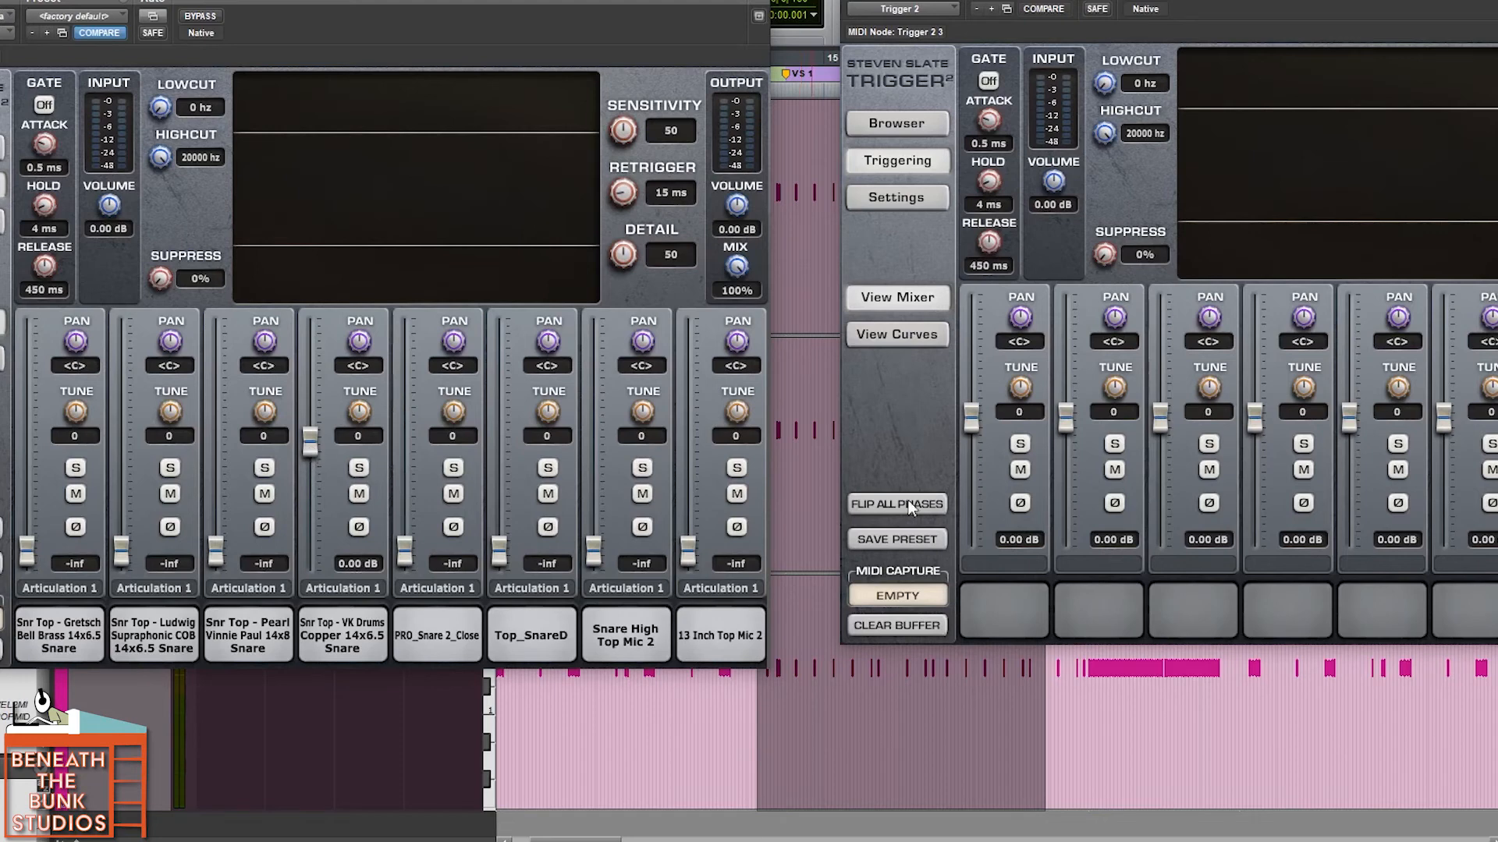
left_click_drag(1261, 430, 1263, 407)
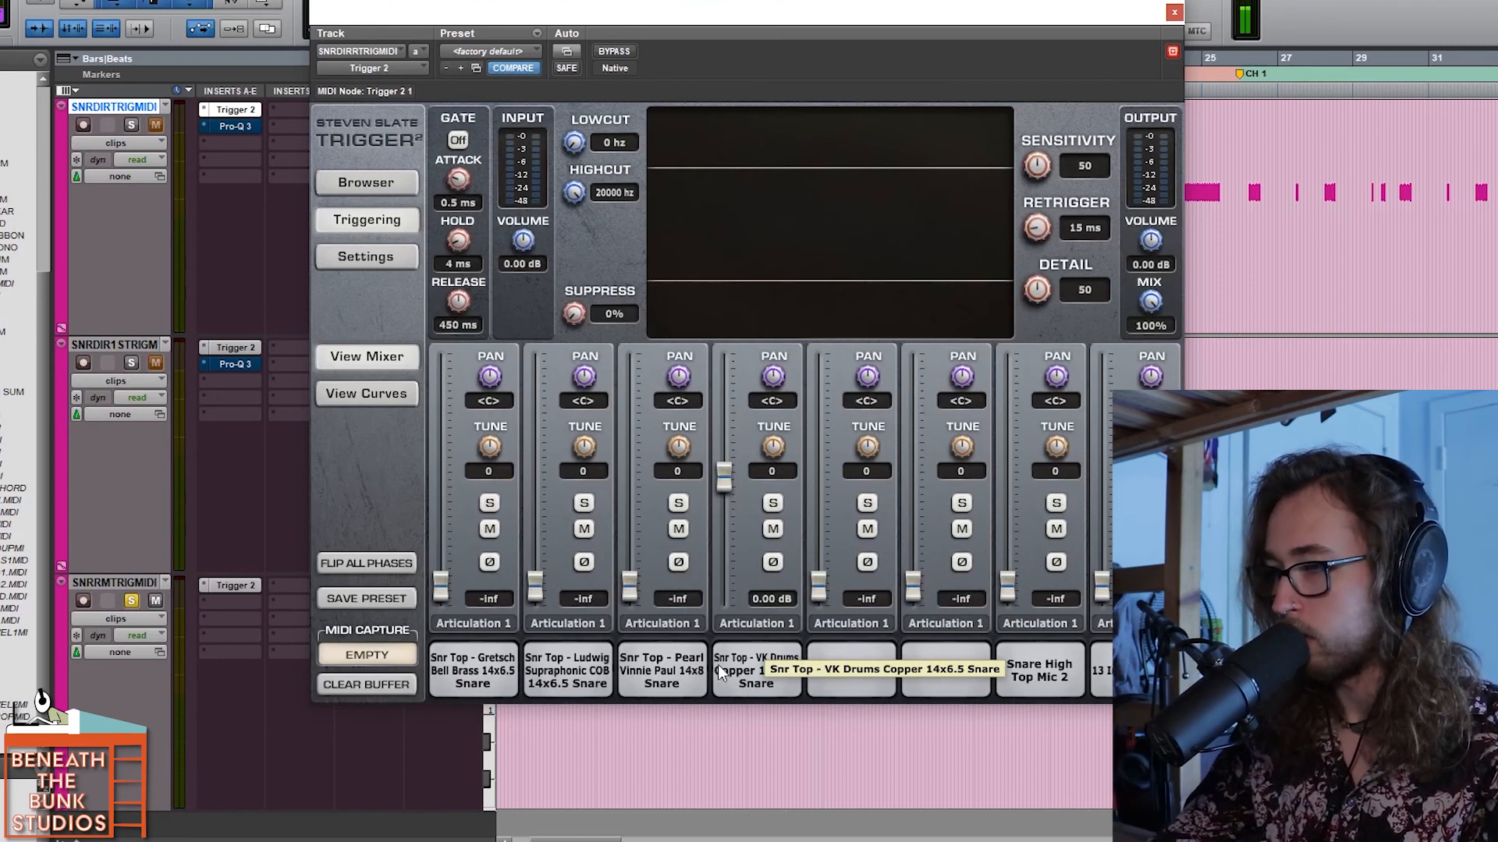
Fade out VK Drums Copper and Pearl Vinnie Paul in the SNR DIR RR Trigger 2 and raise Ludwig Supraphonic COB to 4.85 dB.
left_click_drag(724, 474, 723, 600)
left_click_drag(534, 581, 535, 446)
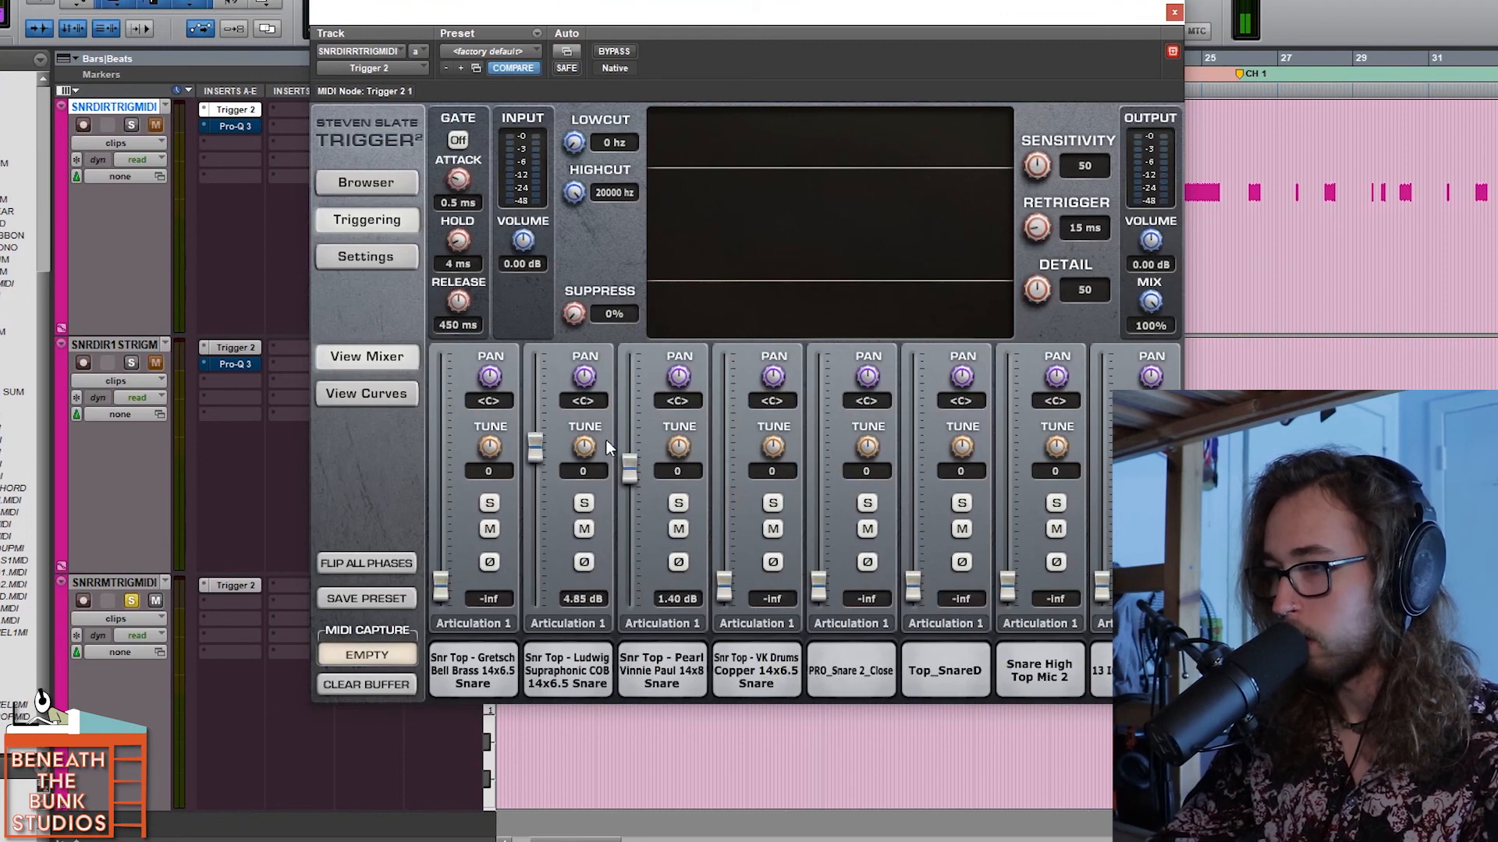
left_click_drag(628, 468, 633, 687)
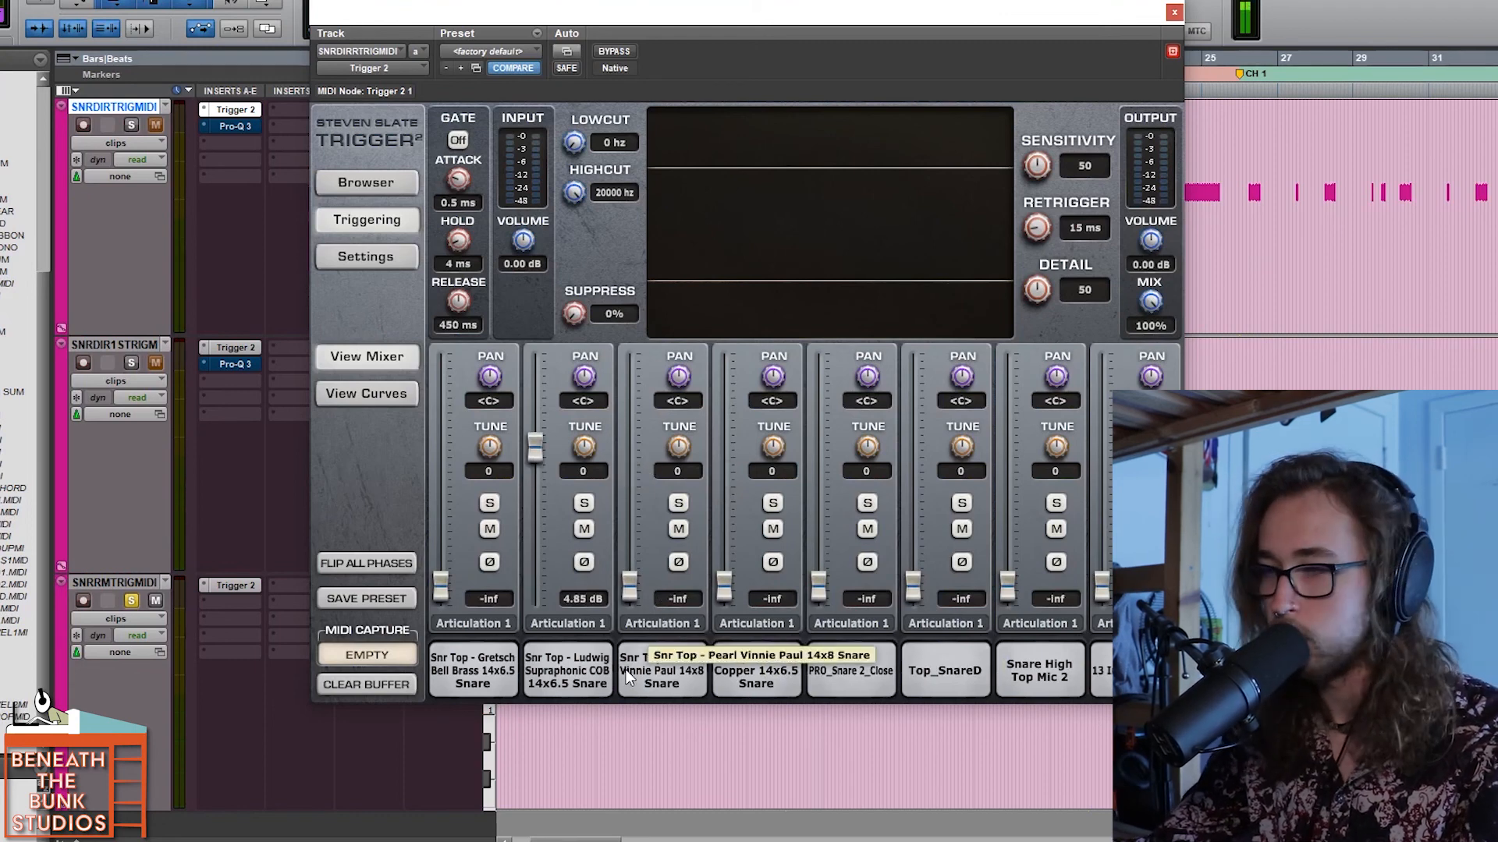